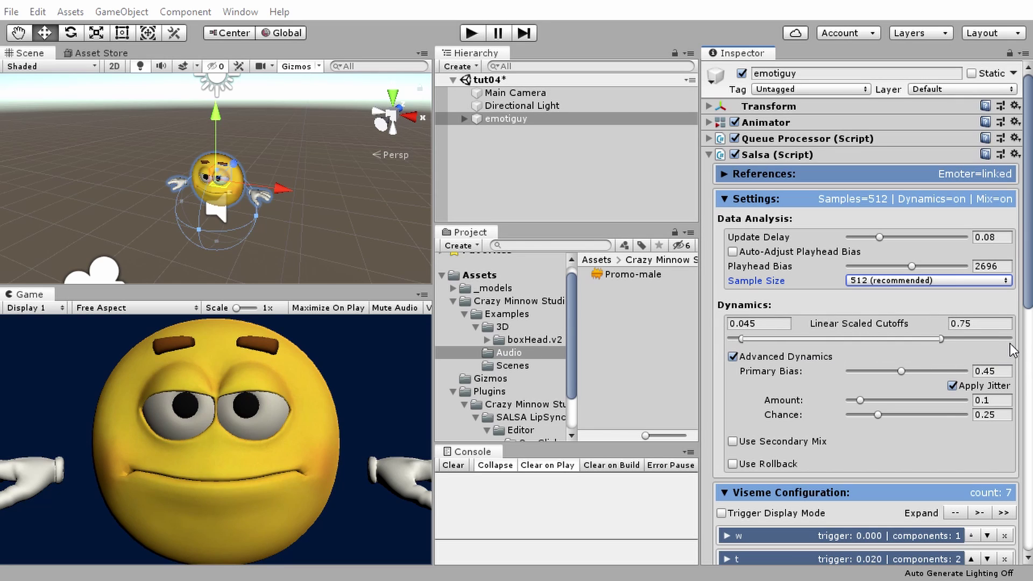
Push emotiguy's upper Linear Scaled Cutoff to 1, then ease it back down to about 0.756.
click(741, 340)
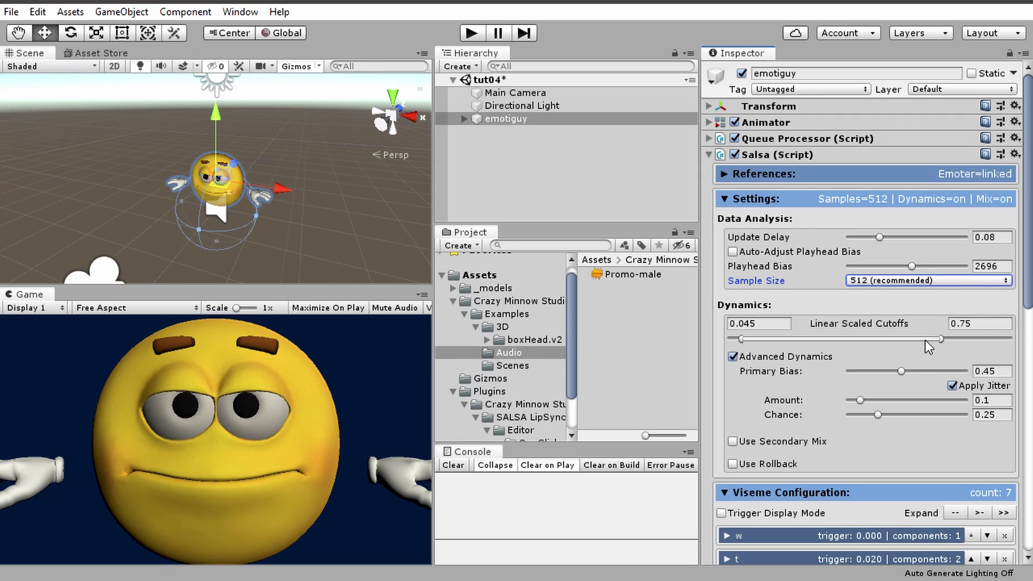
click(942, 339)
drag(941, 339, 1015, 339)
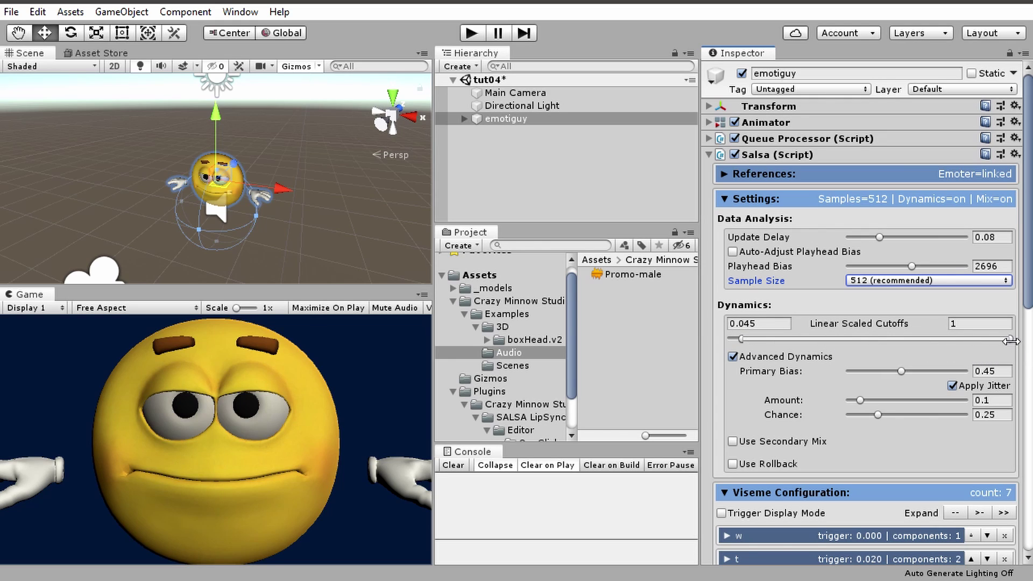
drag(1011, 342, 924, 341)
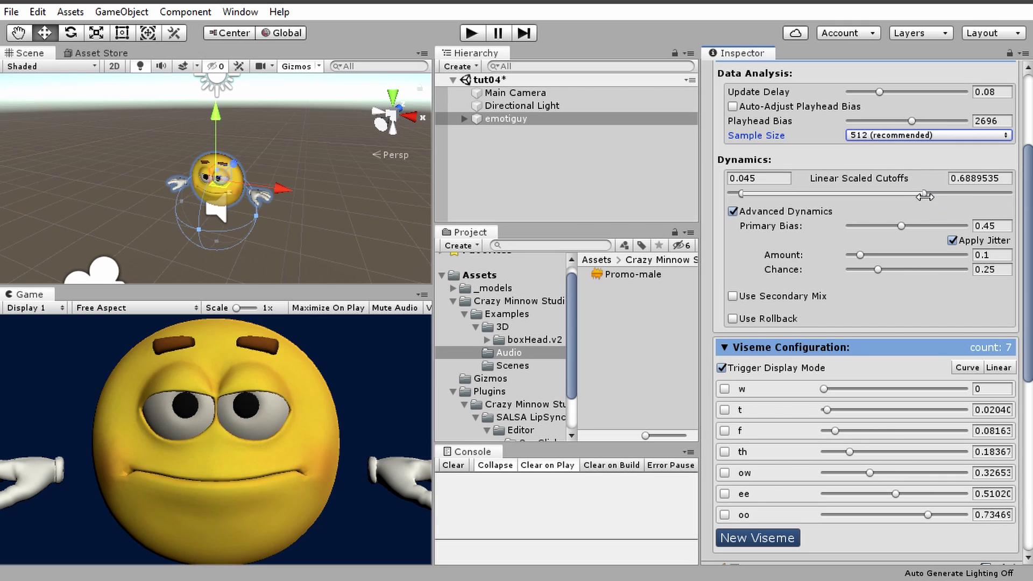
drag(924, 194, 942, 194)
Enable Auto-Adjust Playhead Bias and enter 0.6 as the upper Linear Scaled Cutoff.
scroll(894, 211, up, 5)
click(733, 252)
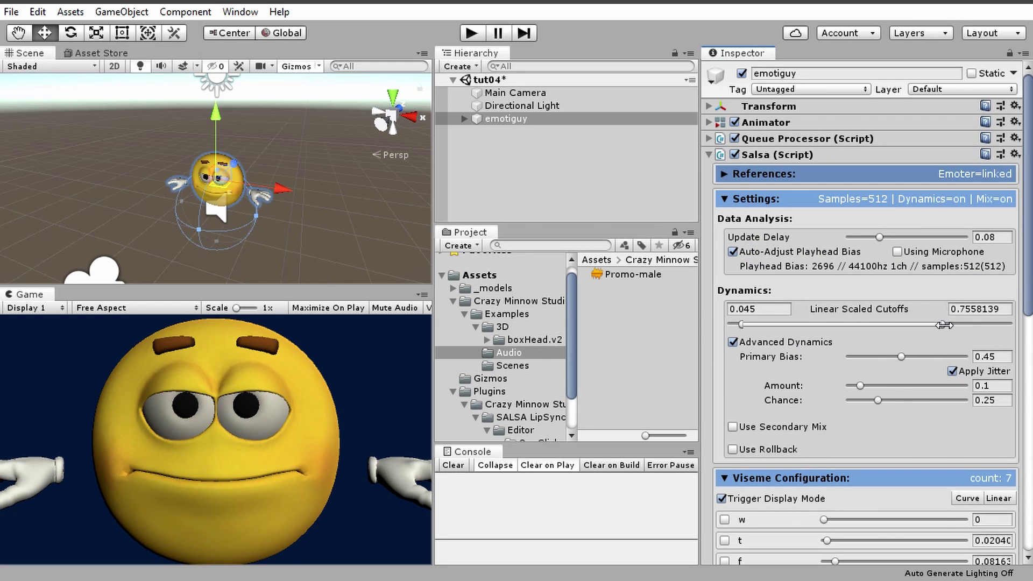
drag(943, 325, 922, 325)
click(975, 309)
text(0.6)
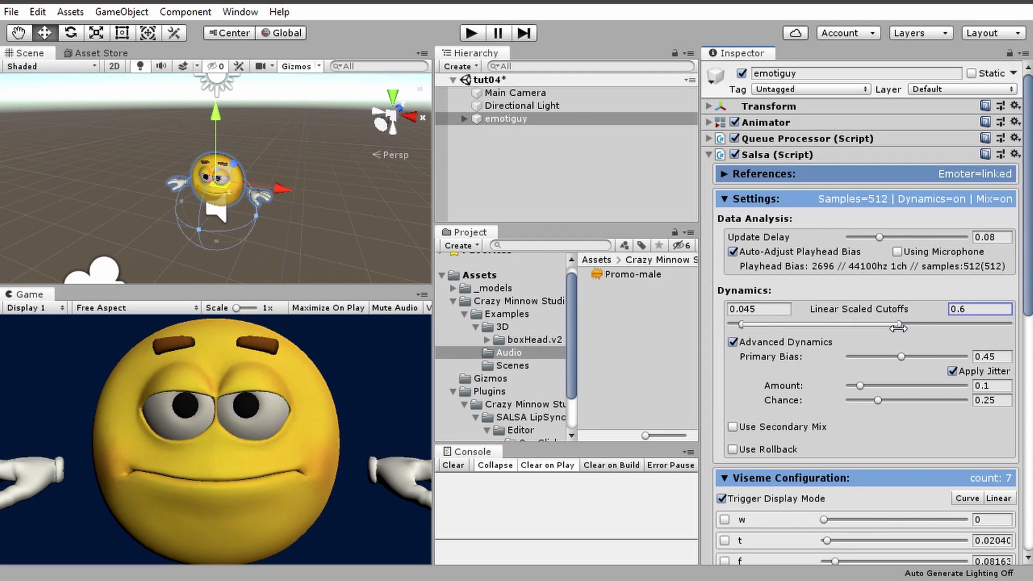
Undo an accidental oo trigger change and set the upper cutoff to 0.75.
scroll(875, 424, down, 10)
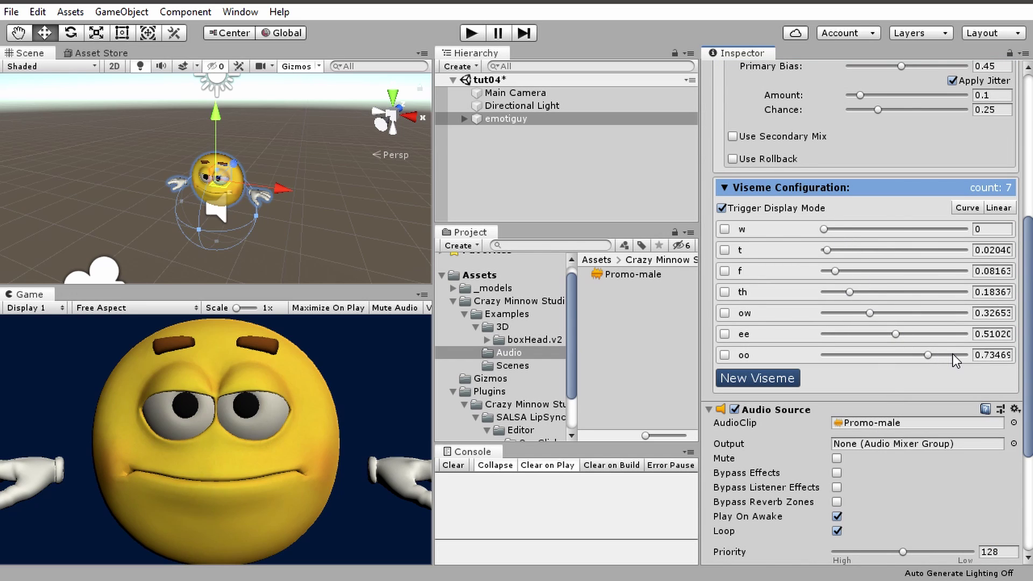
drag(953, 353, 948, 353)
key(ctrl+z)
scroll(819, 397, up, 5)
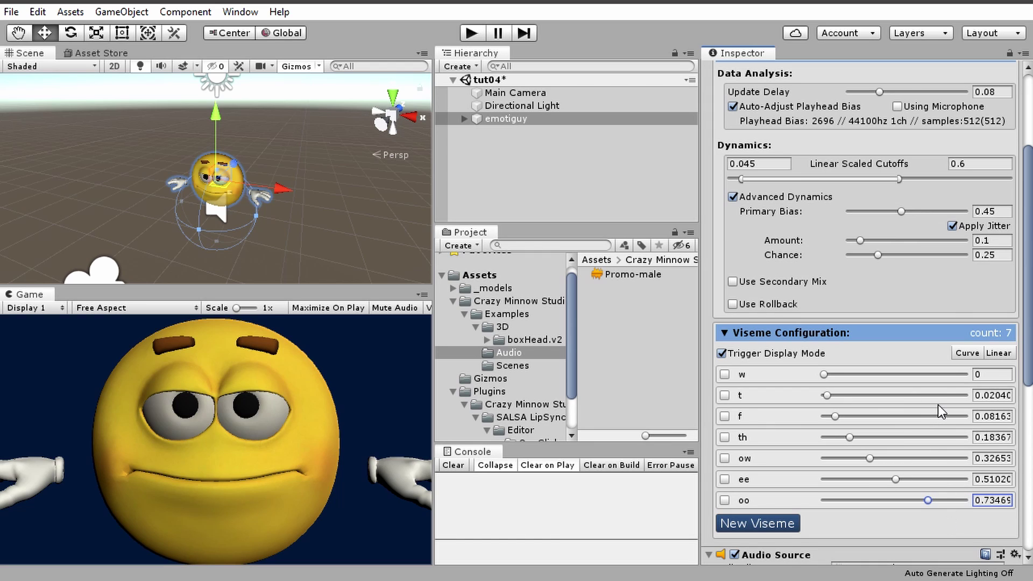
drag(899, 178, 943, 179)
click(980, 162)
text(0.75)
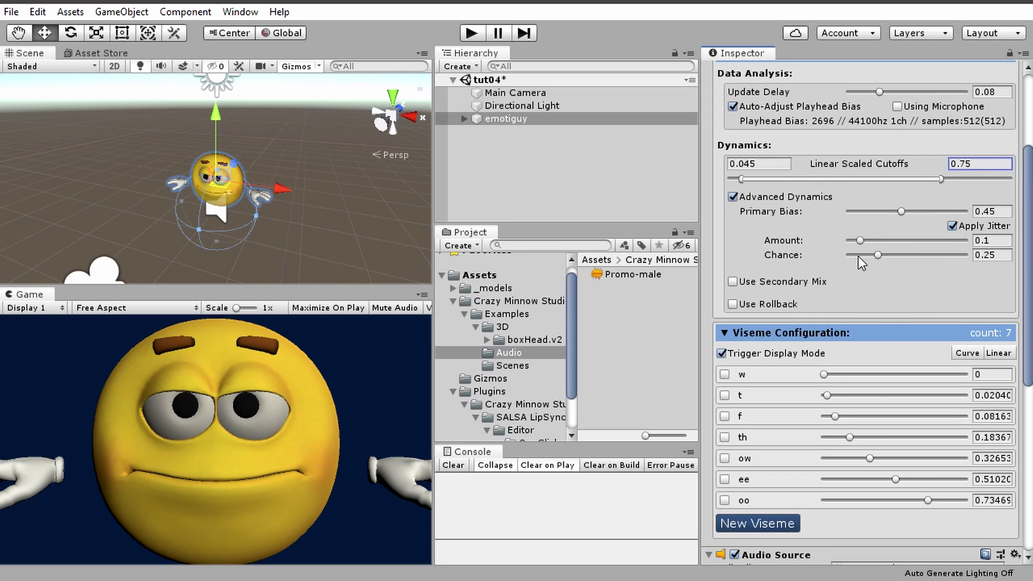
Turn off Advanced Dynamics and Trigger Display Mode, then expand the w viseme's PuckerLipsWide settings.
click(770, 198)
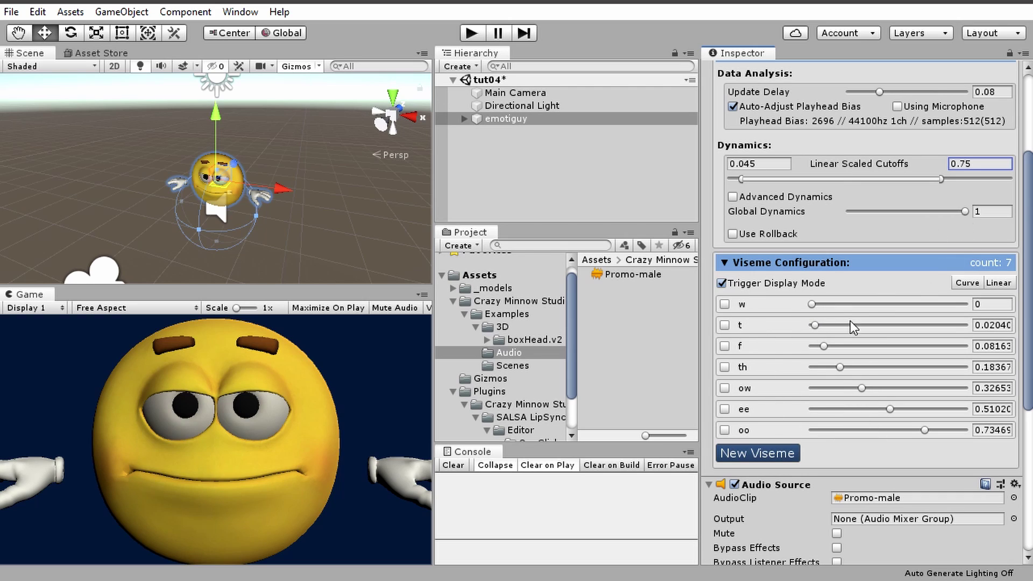
click(729, 283)
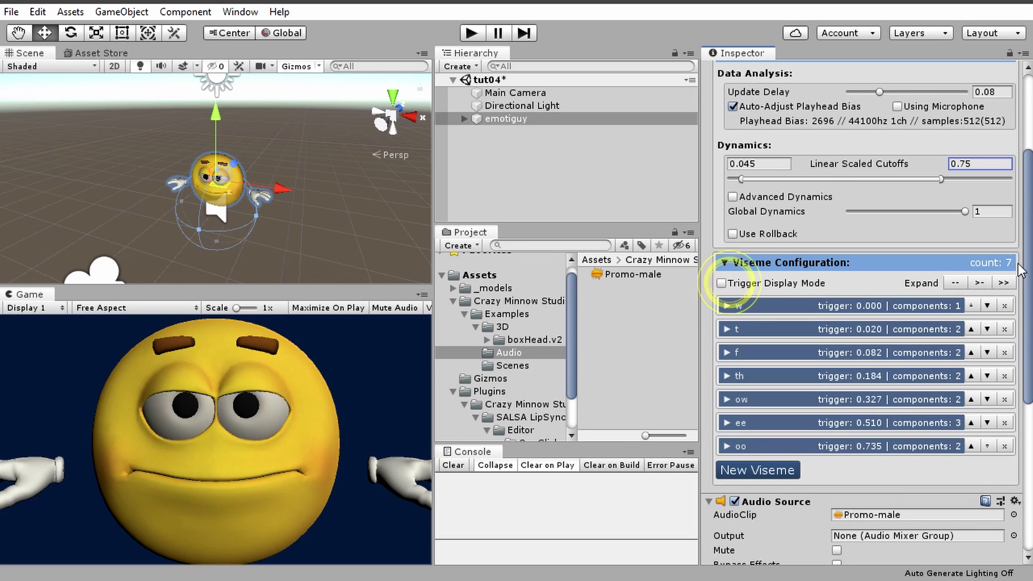
click(768, 305)
scroll(868, 411, down, 3)
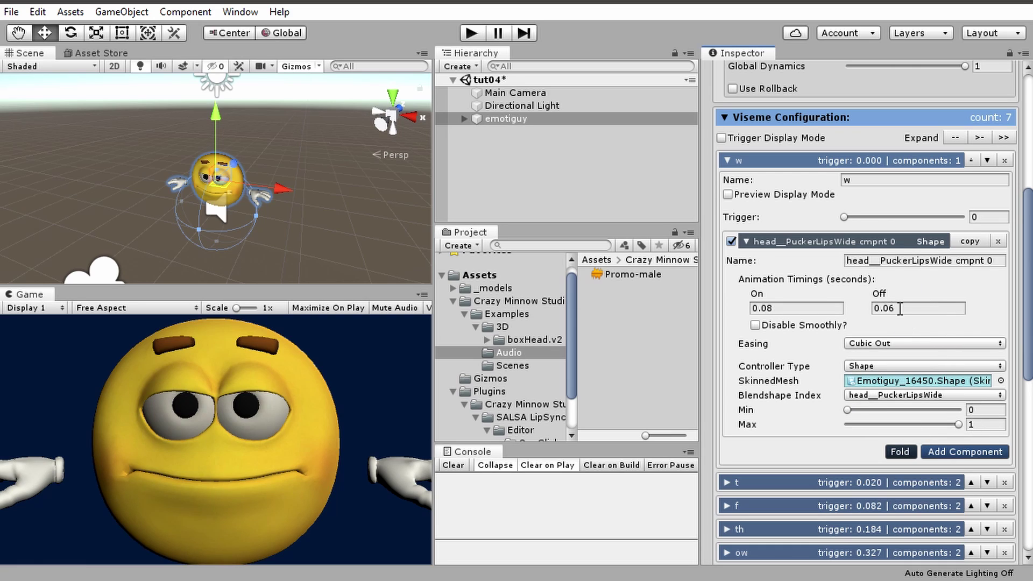
Lower Global Dynamics to about half and turn on Preview Display Mode for the w viseme.
scroll(829, 366, up, 5)
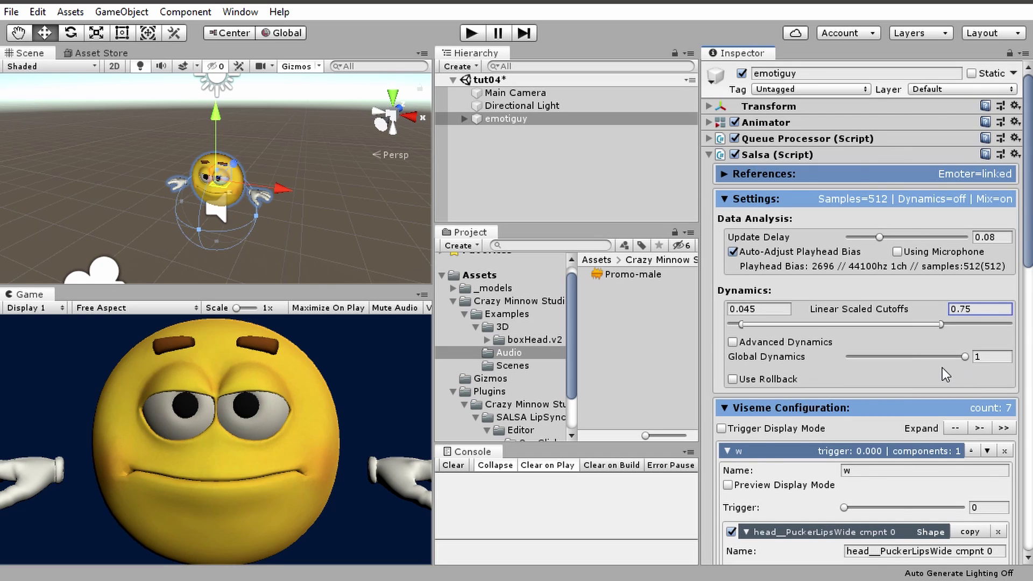
scroll(942, 366, down, 3)
drag(968, 212, 909, 209)
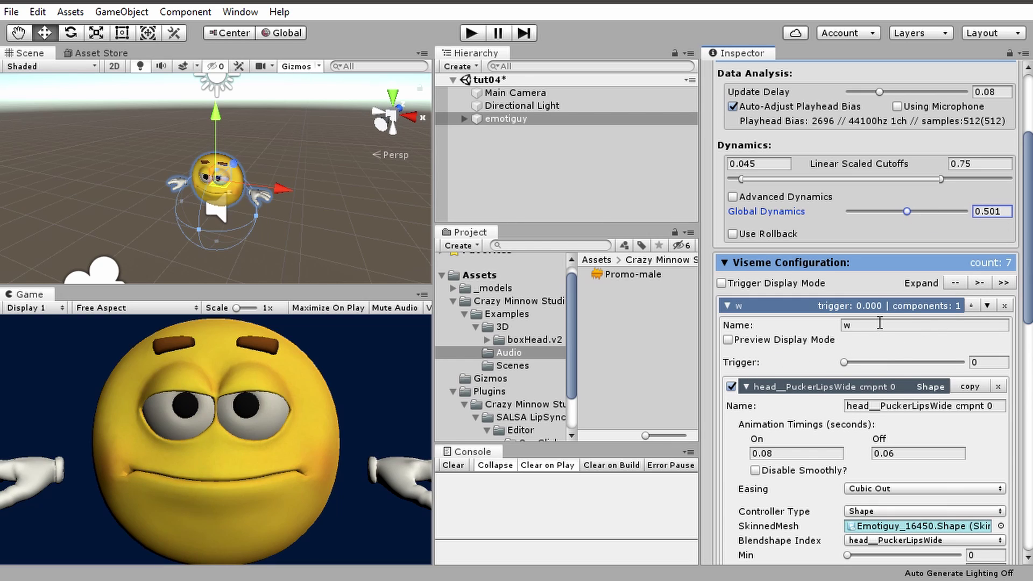
scroll(878, 322, down, 3)
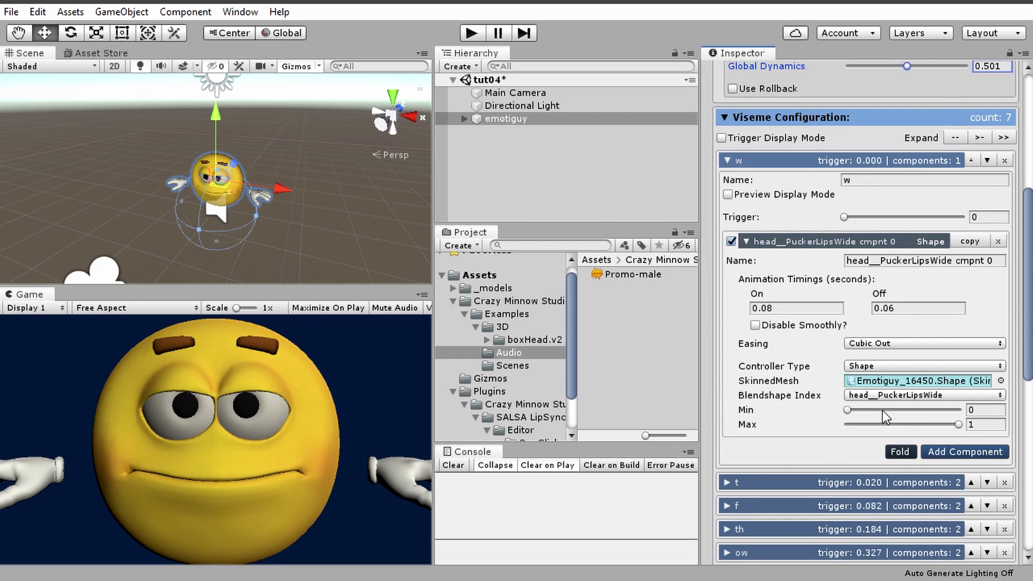
scroll(882, 411, down, 3)
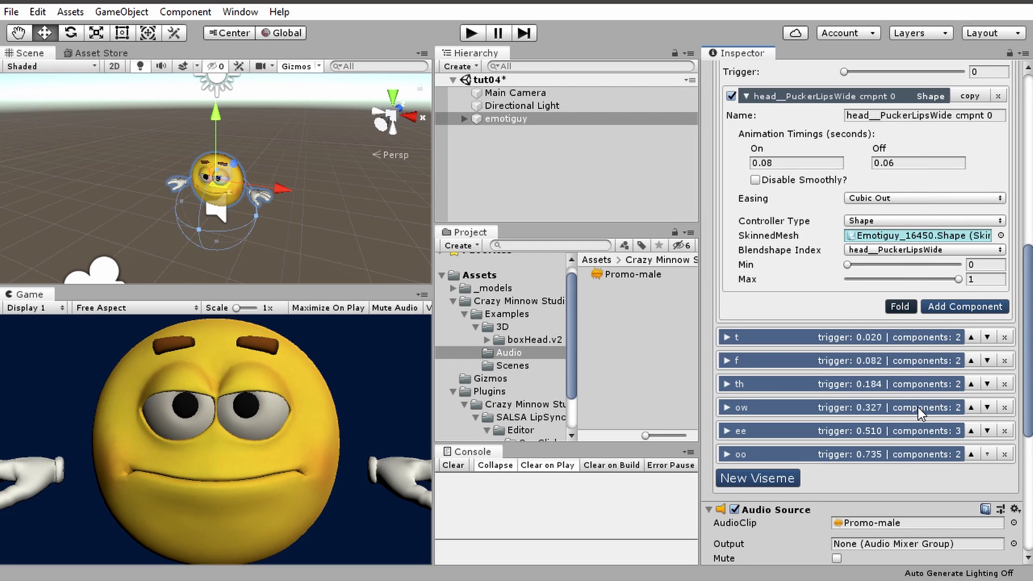
scroll(911, 328, up, 3)
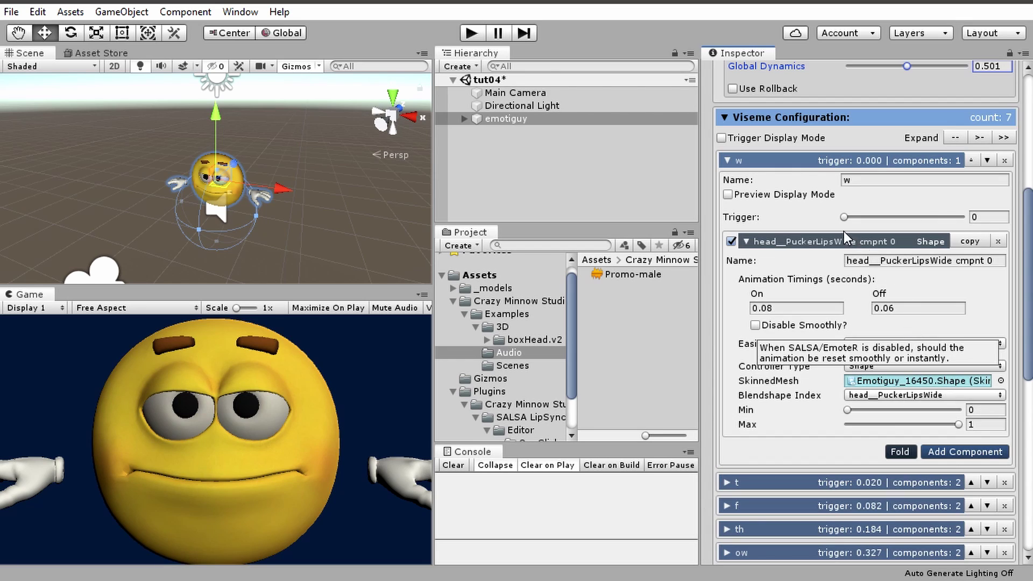
click(728, 195)
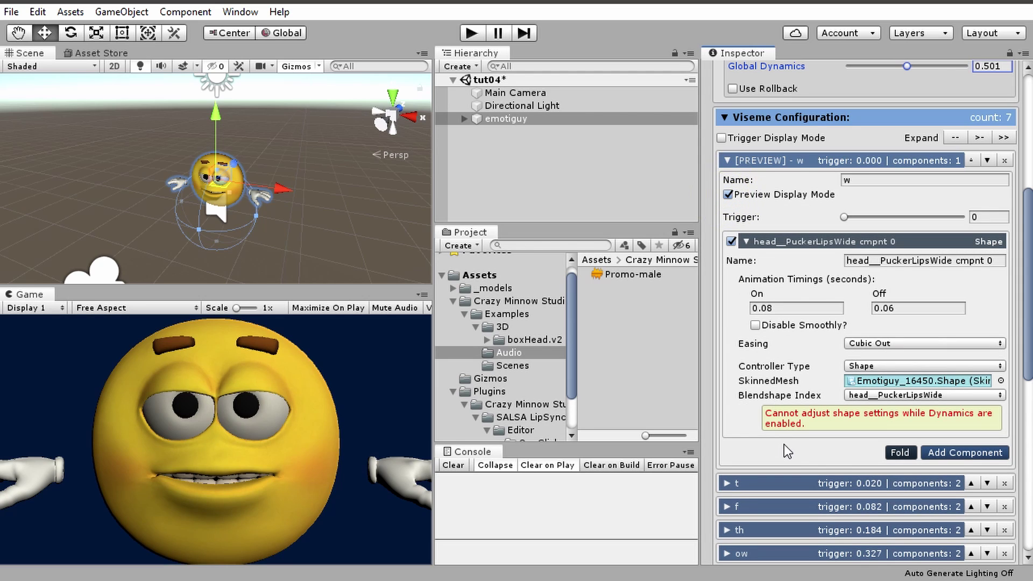
Restore Global Dynamics to 1 and lower the w PuckerLipsWide Max to about 0.508.
scroll(779, 214, up, 3)
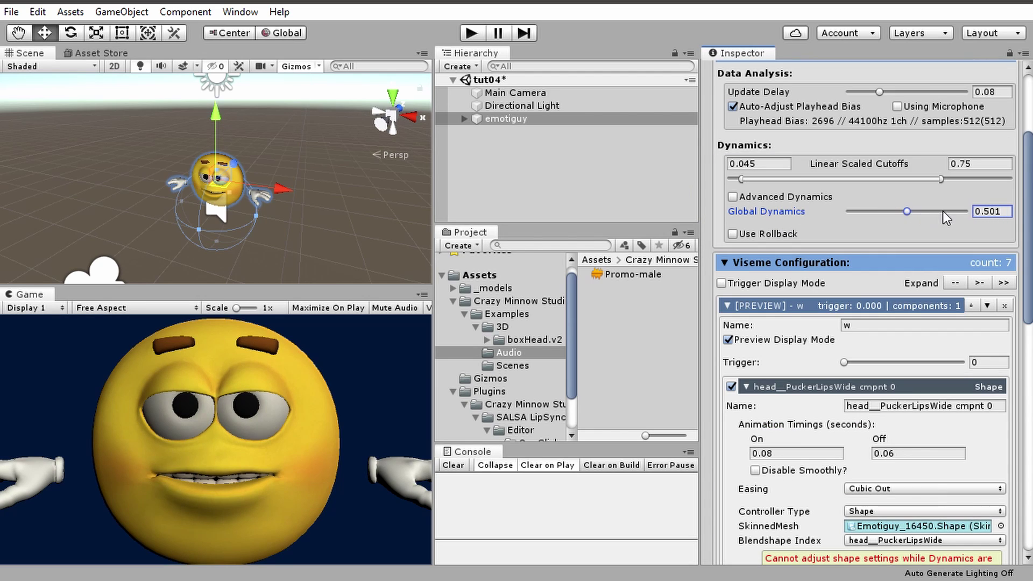
scroll(878, 436, down, 3)
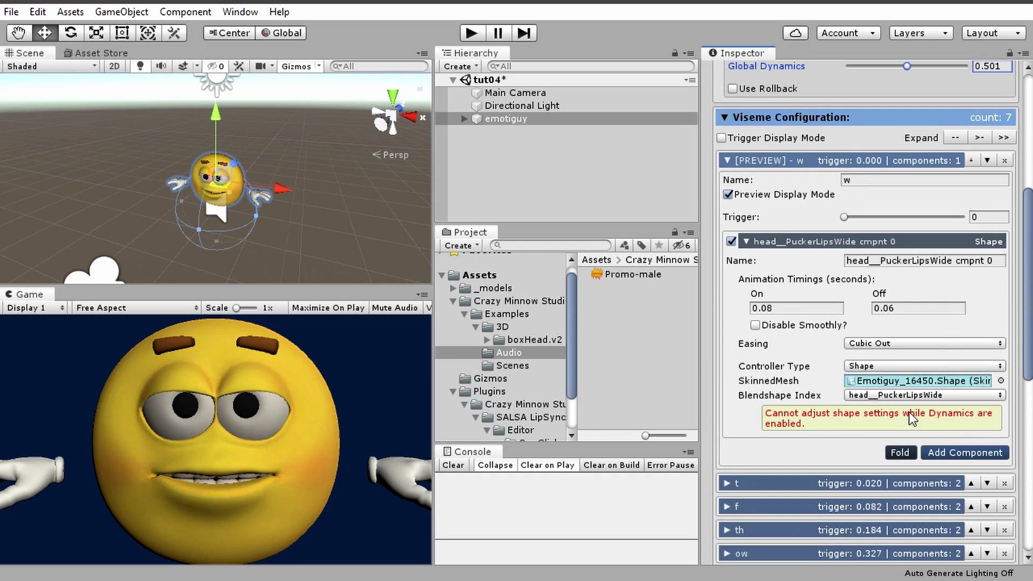
scroll(921, 403, up, 3)
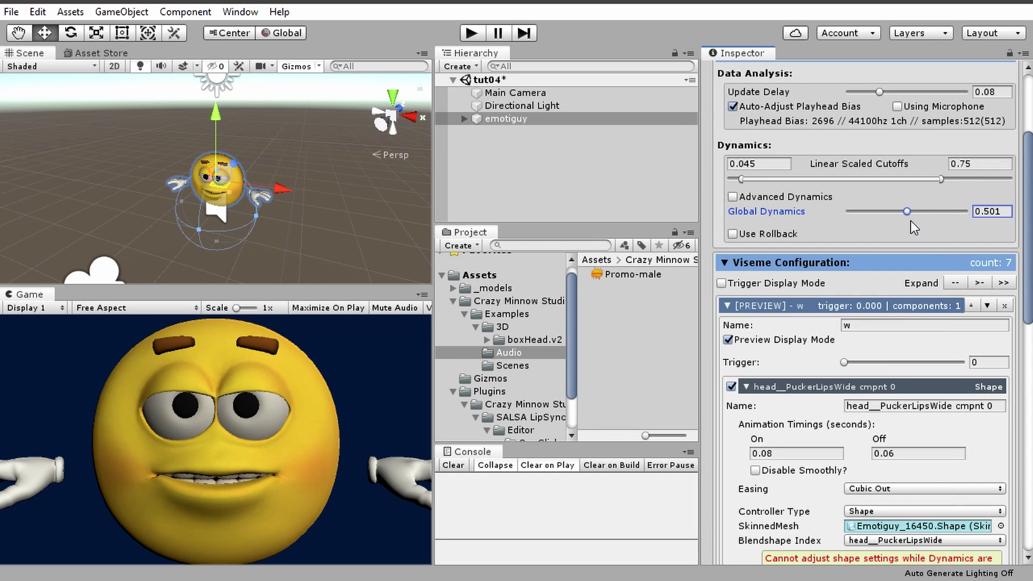
drag(909, 211, 977, 211)
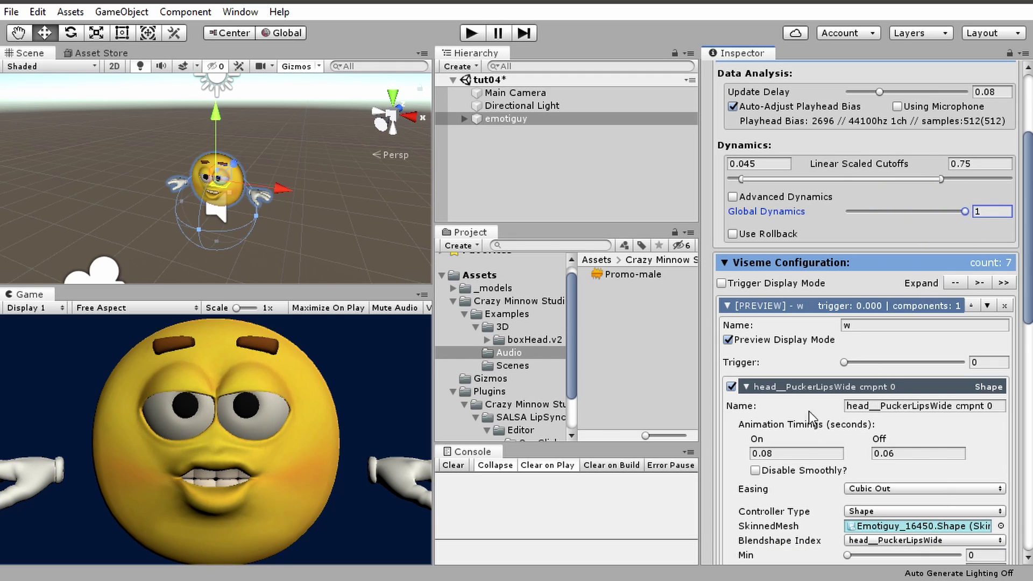
scroll(845, 479, down, 3)
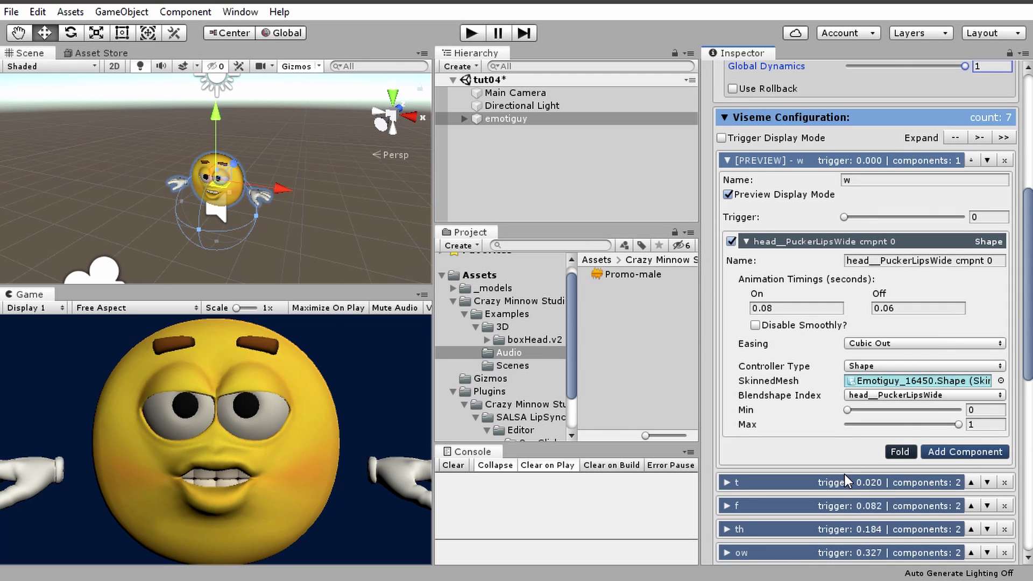
drag(956, 425, 903, 425)
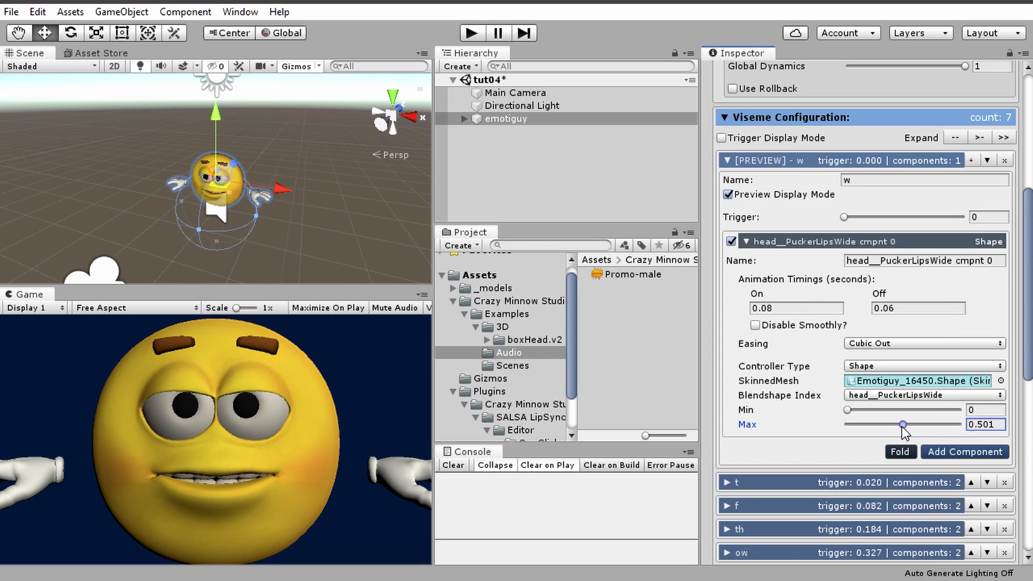
Fine-tune the w Max to about 0.5, then try Global Dynamics at 0.6 and raise it back.
drag(903, 425, 904, 425)
scroll(957, 341, up, 6)
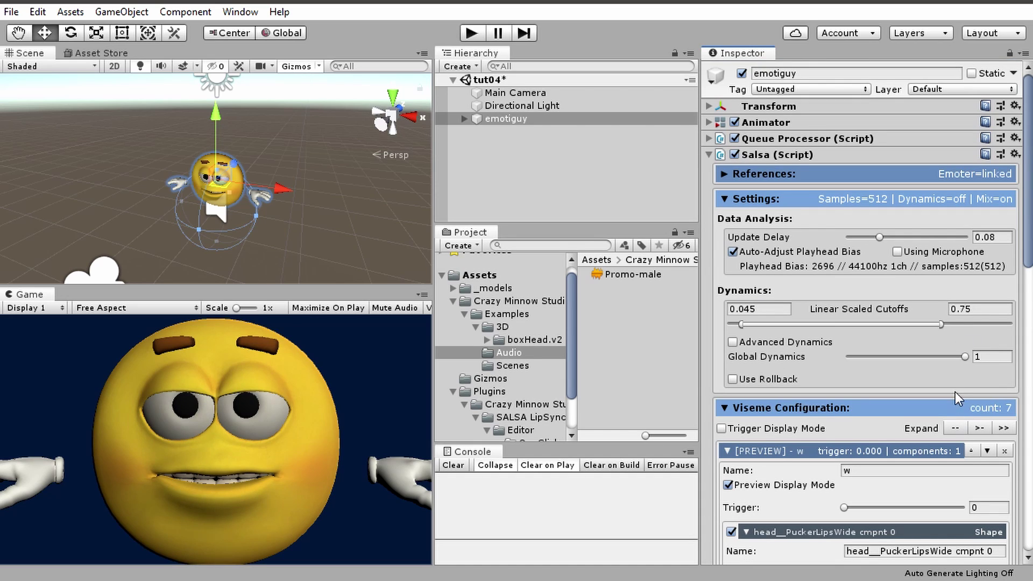
drag(965, 357, 908, 362)
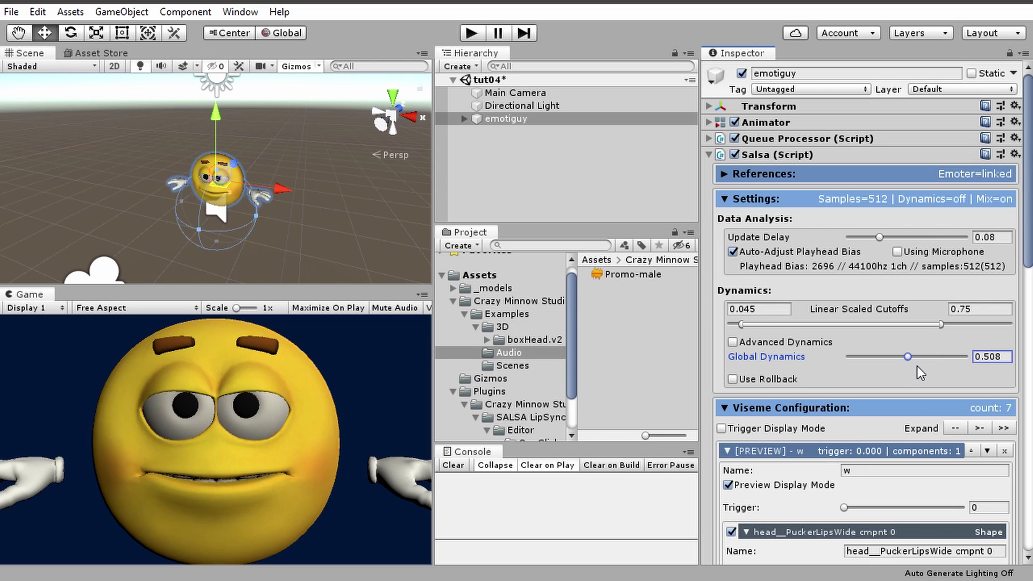
scroll(924, 375, down, 5)
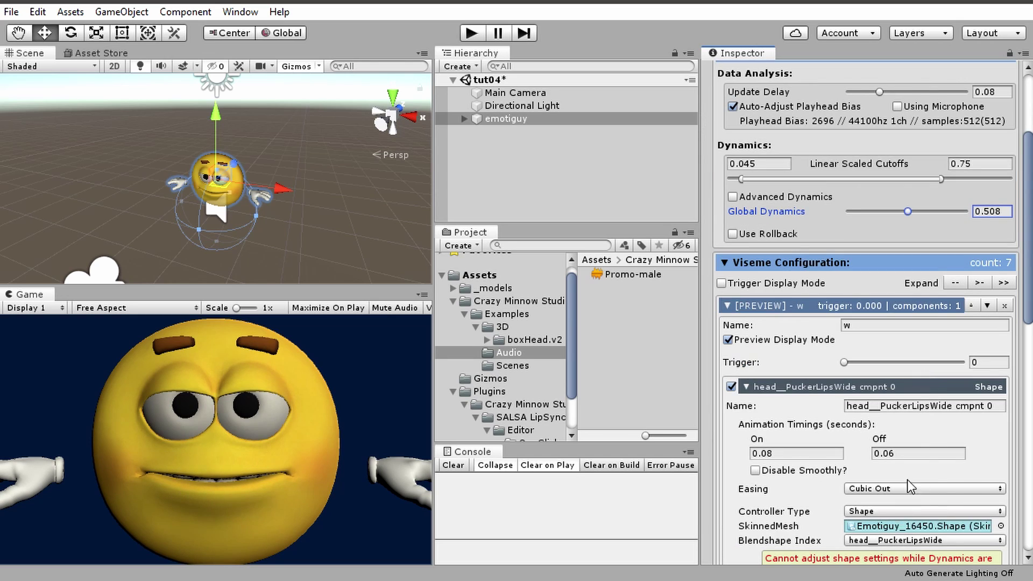
scroll(907, 487, down, 5)
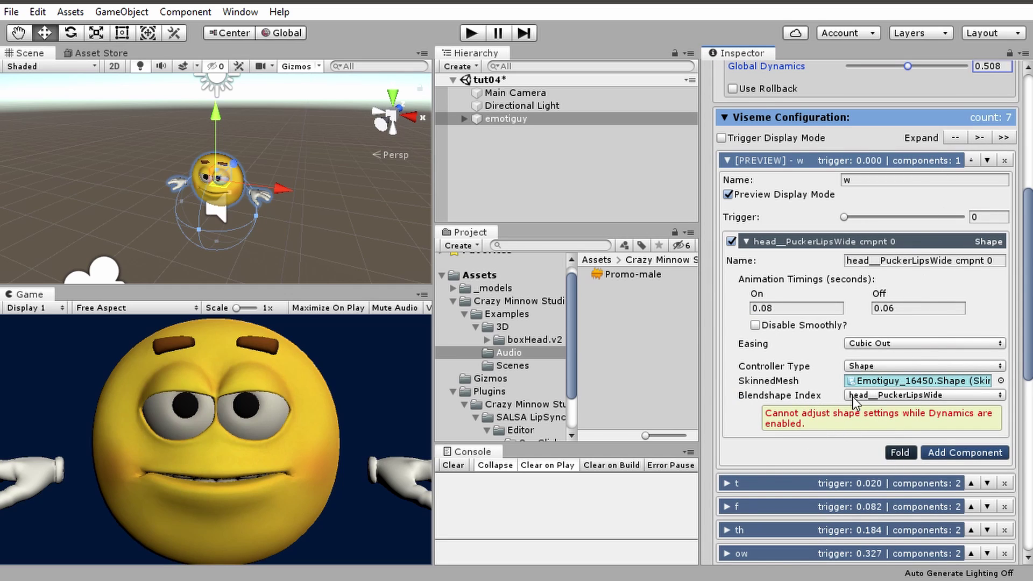
scroll(921, 371, up, 10)
drag(908, 357, 971, 354)
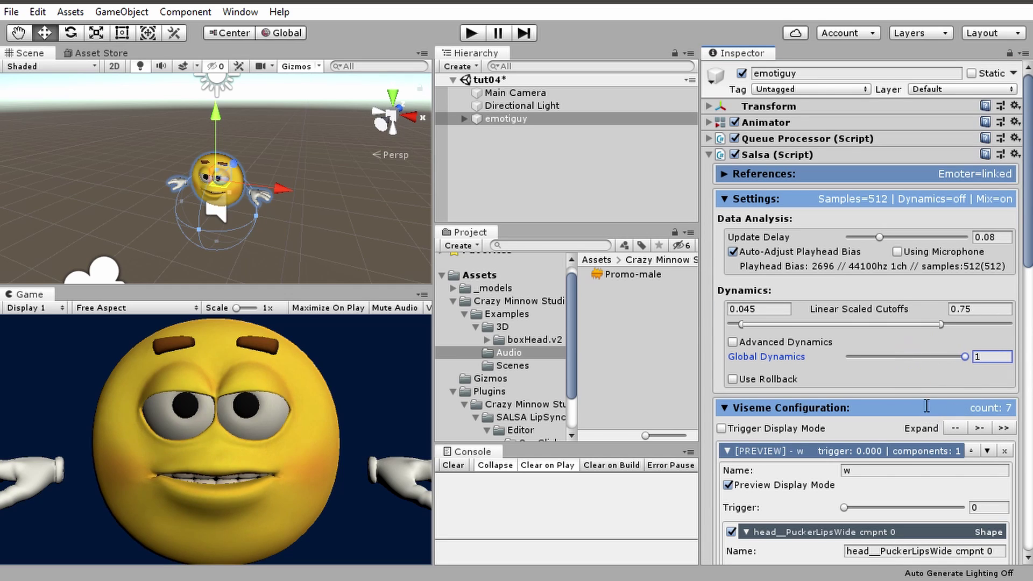
Raise the w Max again, then compare Global Dynamics at 0.17 and 0.54.
scroll(898, 463, down, 5)
scroll(898, 474, down, 5)
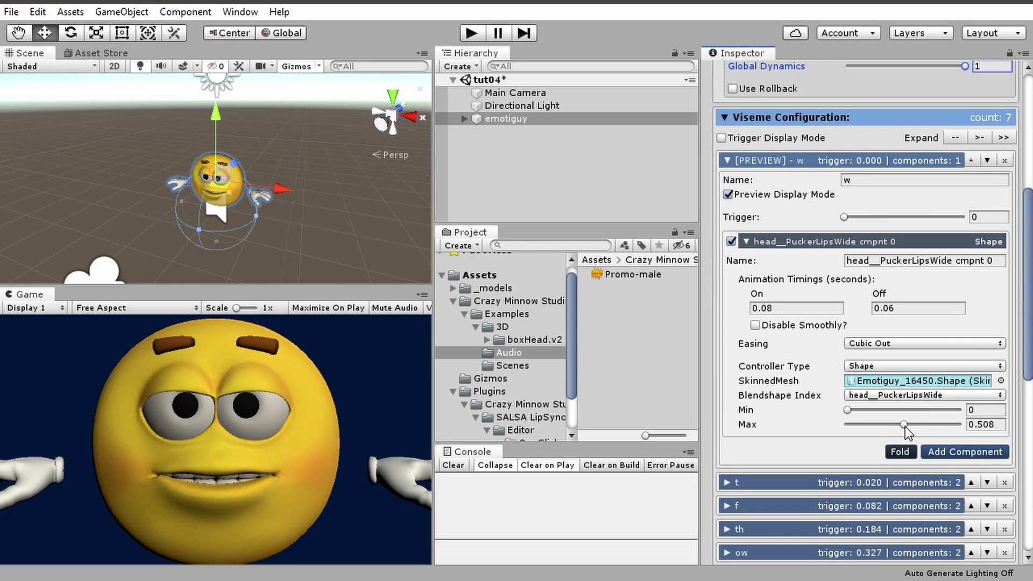
drag(905, 425, 961, 420)
scroll(922, 269, up, 10)
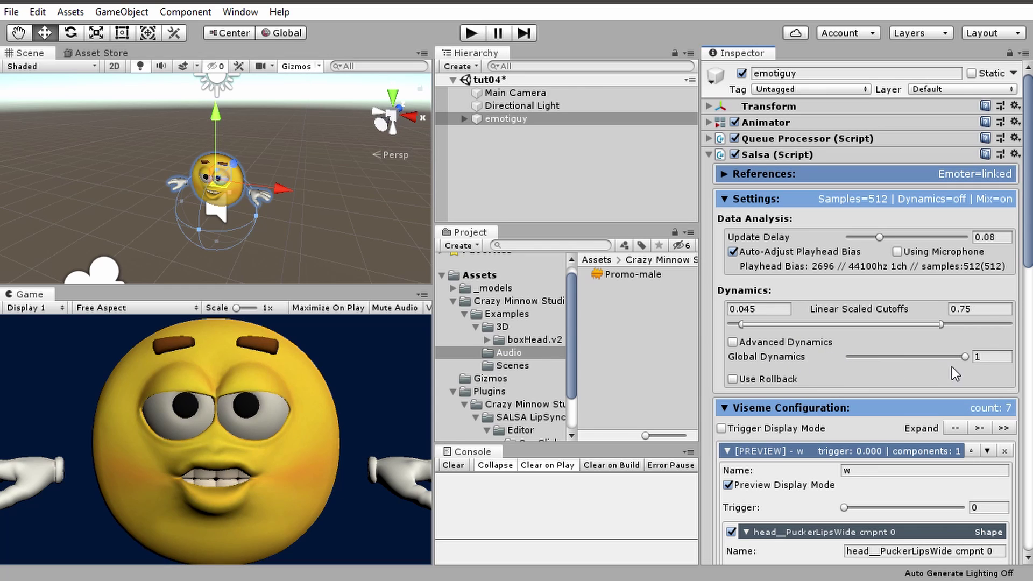
drag(969, 358, 877, 363)
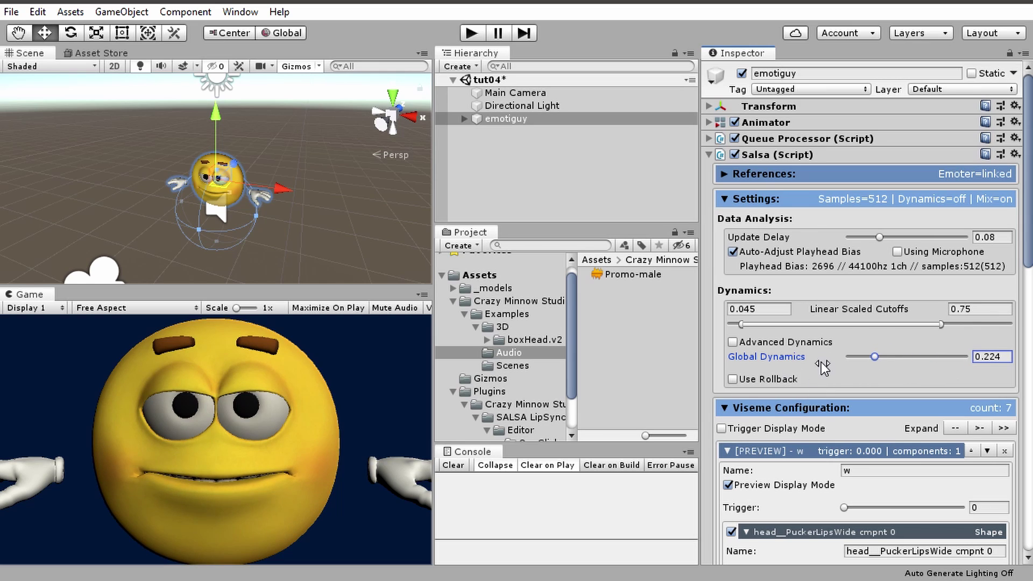
drag(874, 355, 970, 369)
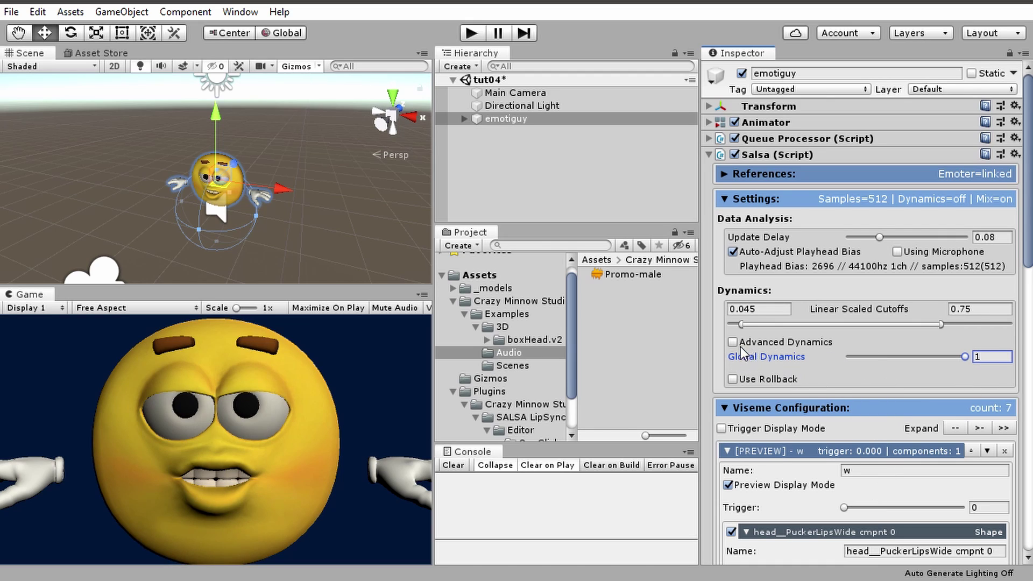
Stop the w preview, re-enable Advanced Dynamics, and turn off Primary Bias jitter.
click(728, 486)
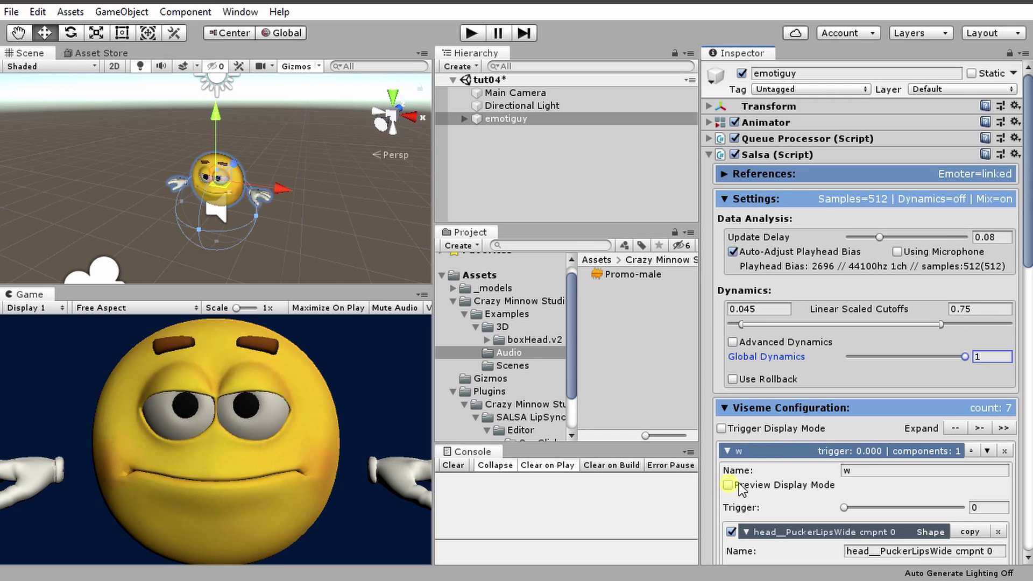
click(733, 342)
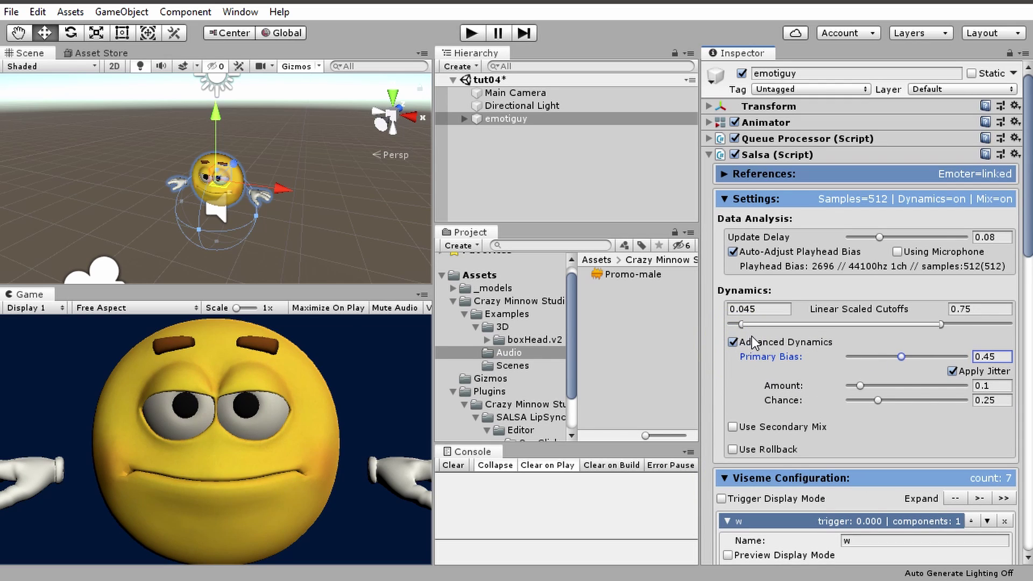
click(953, 371)
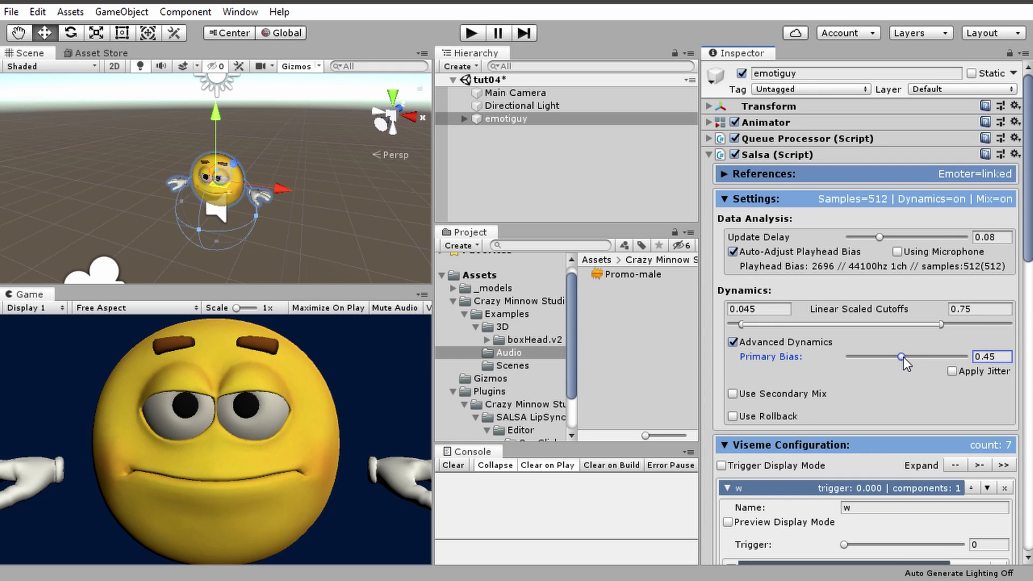
scroll(912, 348, down, 4)
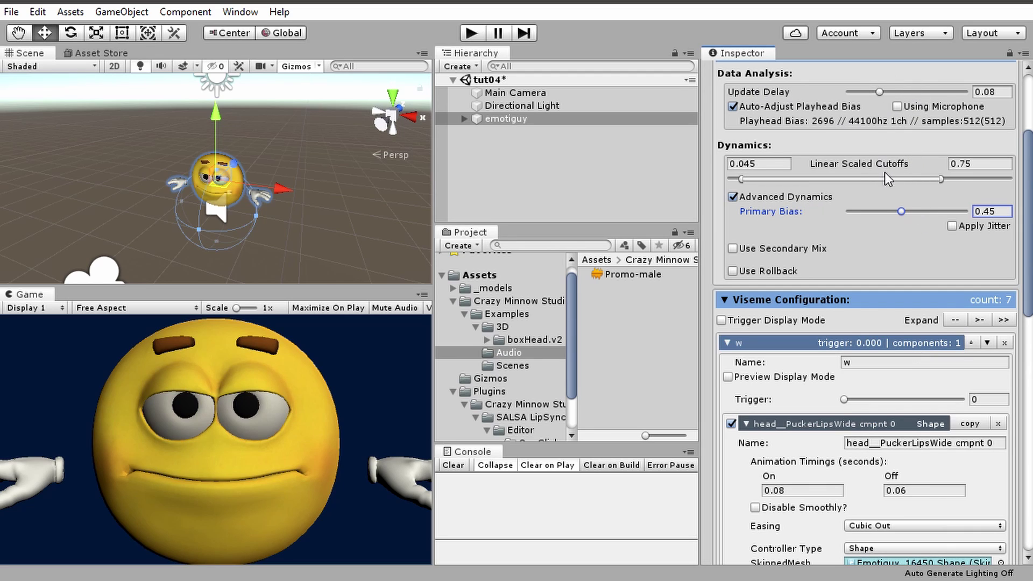
Enable Trigger Display Mode to list all seven viseme triggers, from w at 0 to oo at 0.73469.
click(723, 320)
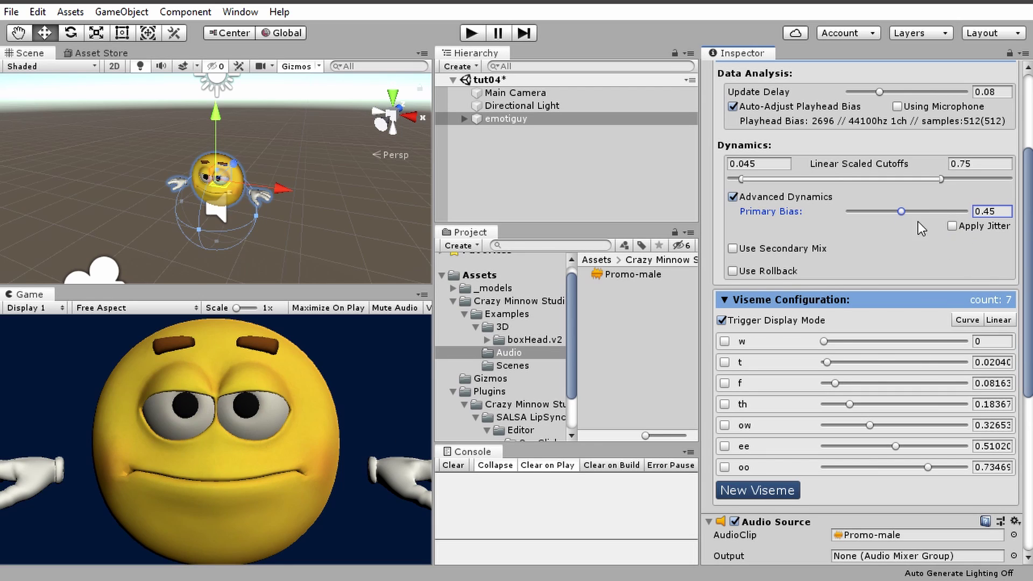
Re-enable Apply Jitter on Primary Bias, giving Amount 0.1 and Chance 0.25.
click(952, 226)
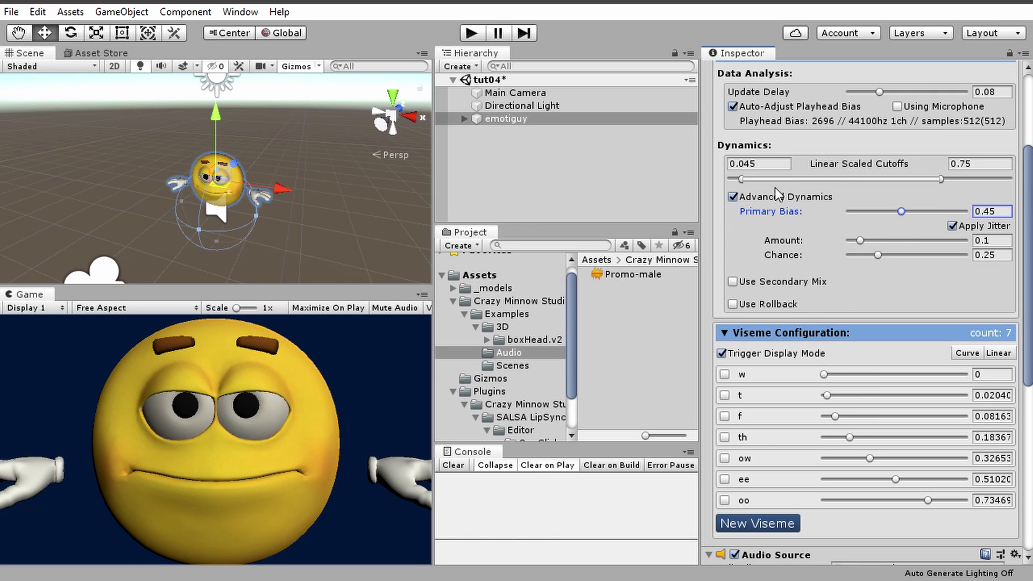
Try Primary Bias 0.14 and undo back to 0.45, then enable Secondary Mix 0.271 with override timings.
drag(786, 208, 790, 218)
key(ctrl+z)
click(733, 282)
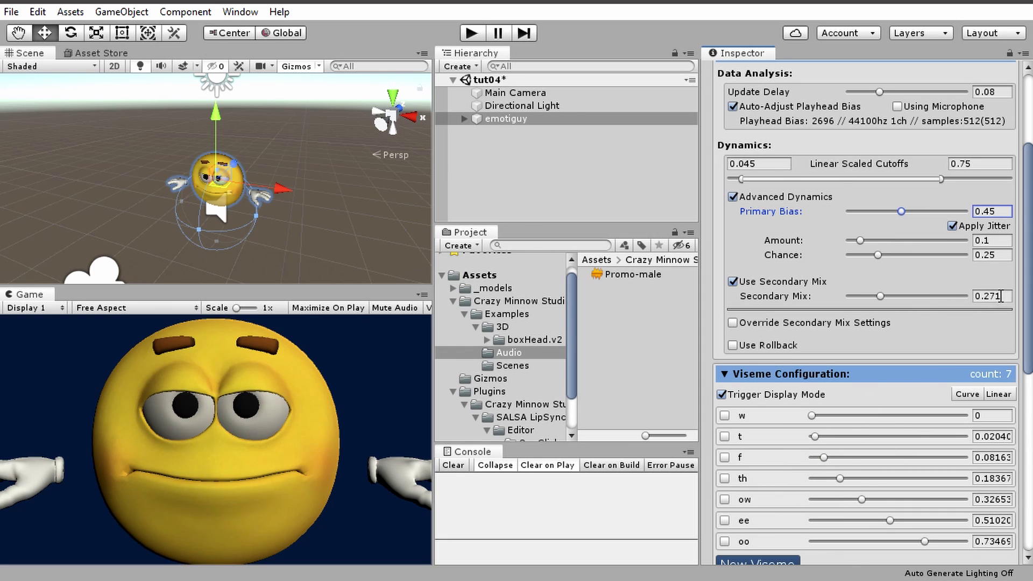
drag(1000, 296, 976, 294)
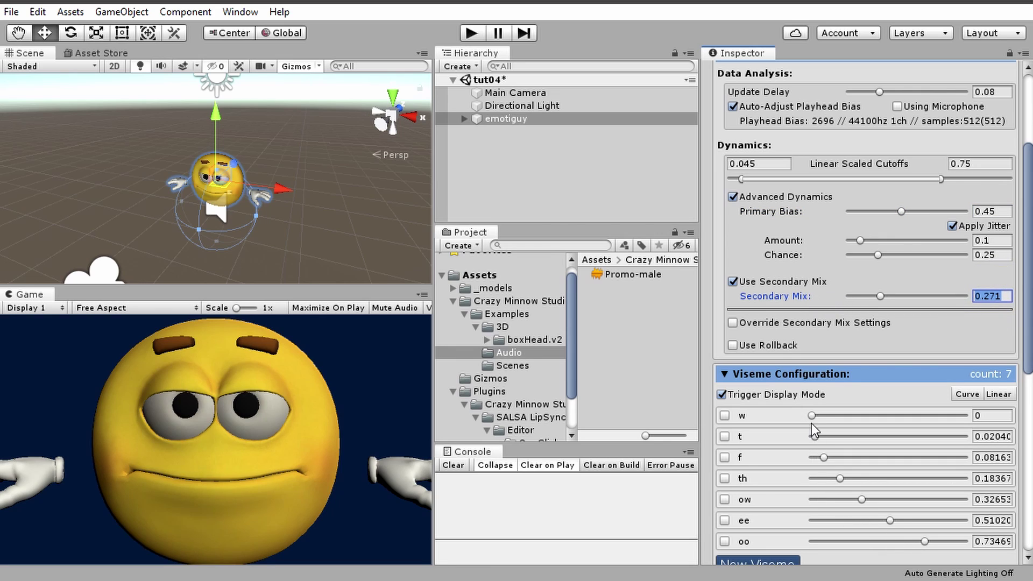
click(733, 322)
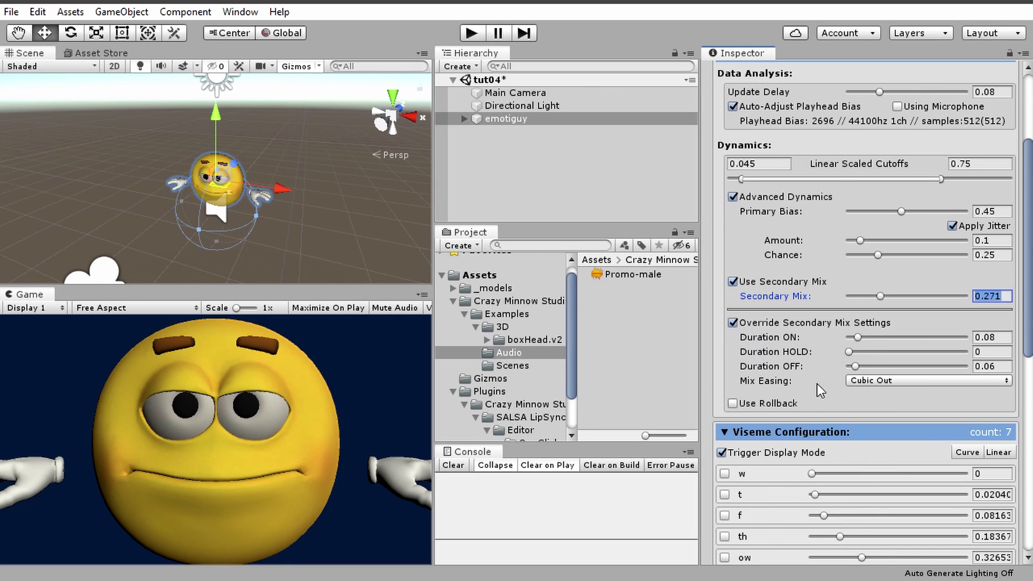
Disable Override Secondary Mix Settings and check the Secondary Mix and Use Rollback tooltips.
click(761, 324)
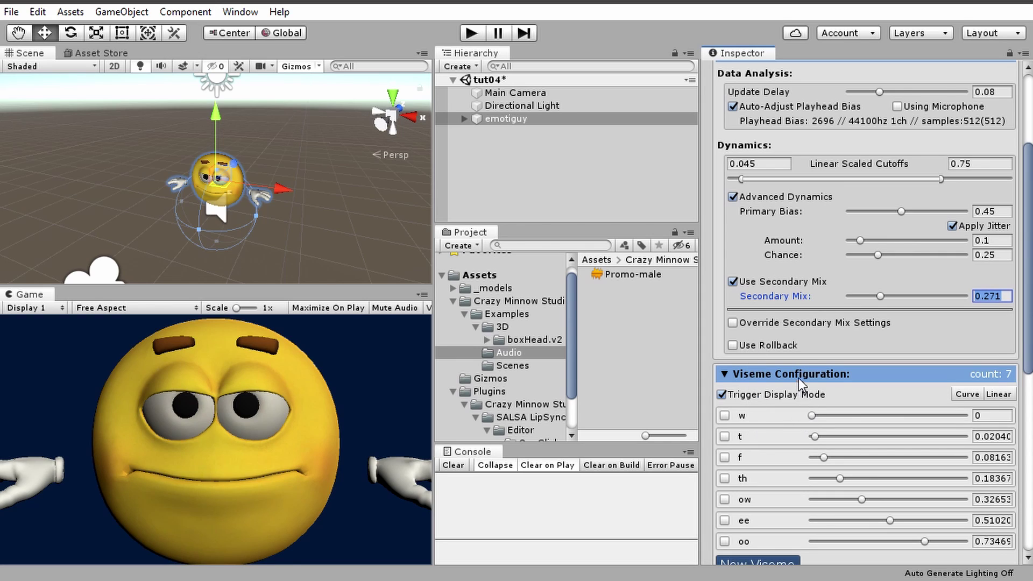
mouse_move(795, 280)
mouse_move(850, 328)
mouse_move(824, 344)
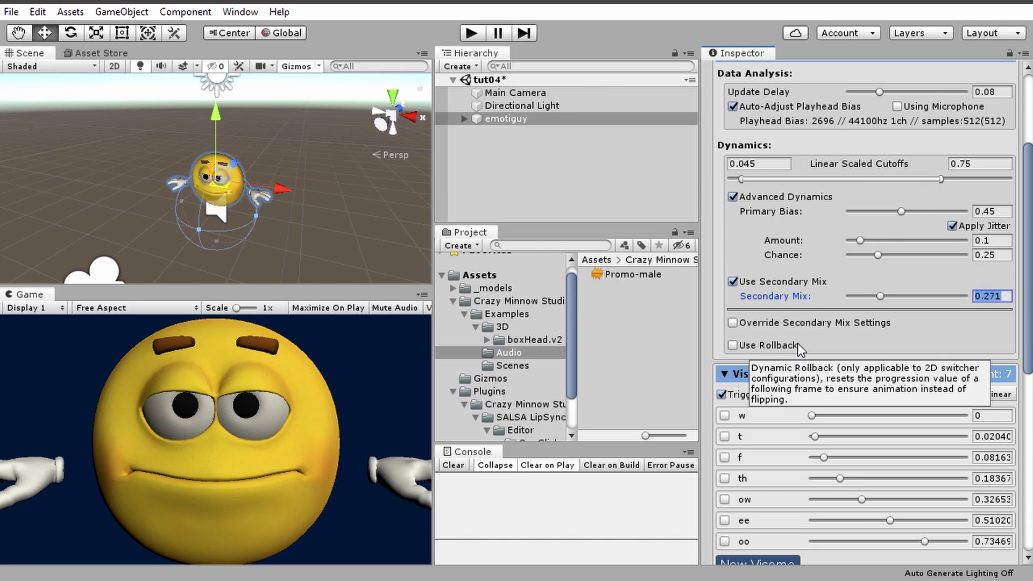
Turn off Secondary Mix, return to Global Dynamics 1, and run the scene to watch emotiguy lip-sync.
mouse_move(734, 347)
mouse_move(790, 300)
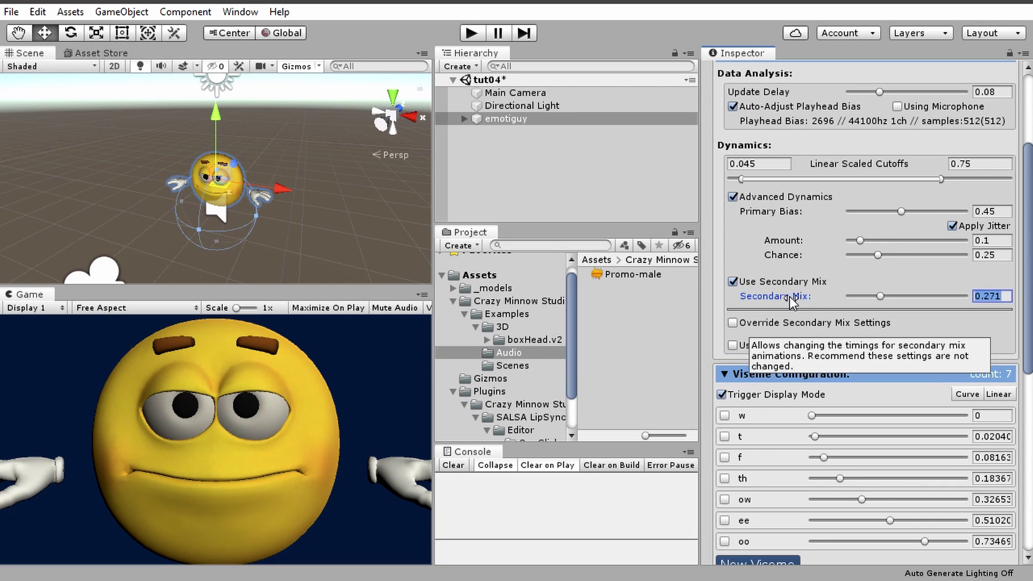
click(733, 282)
click(733, 197)
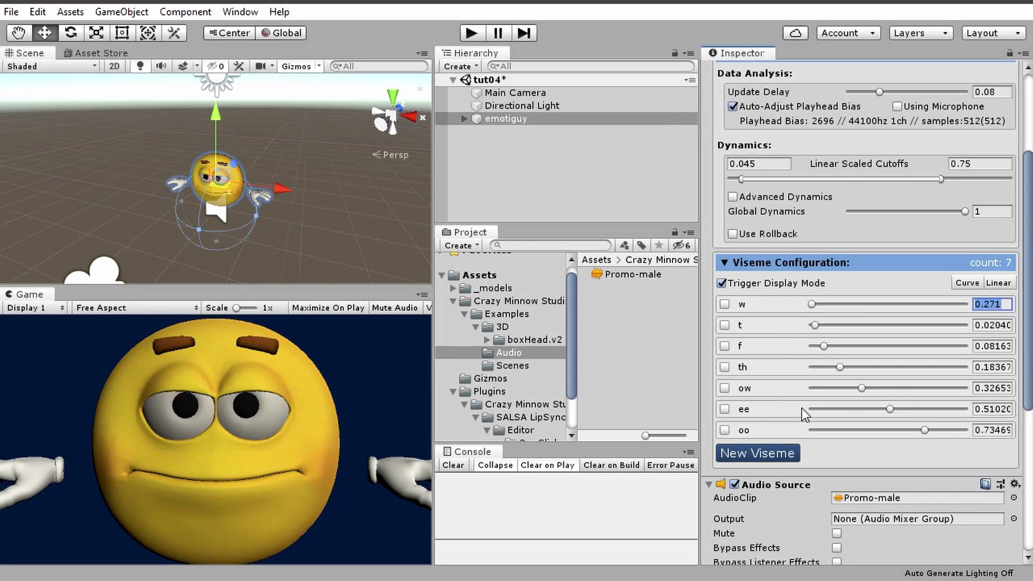
click(471, 31)
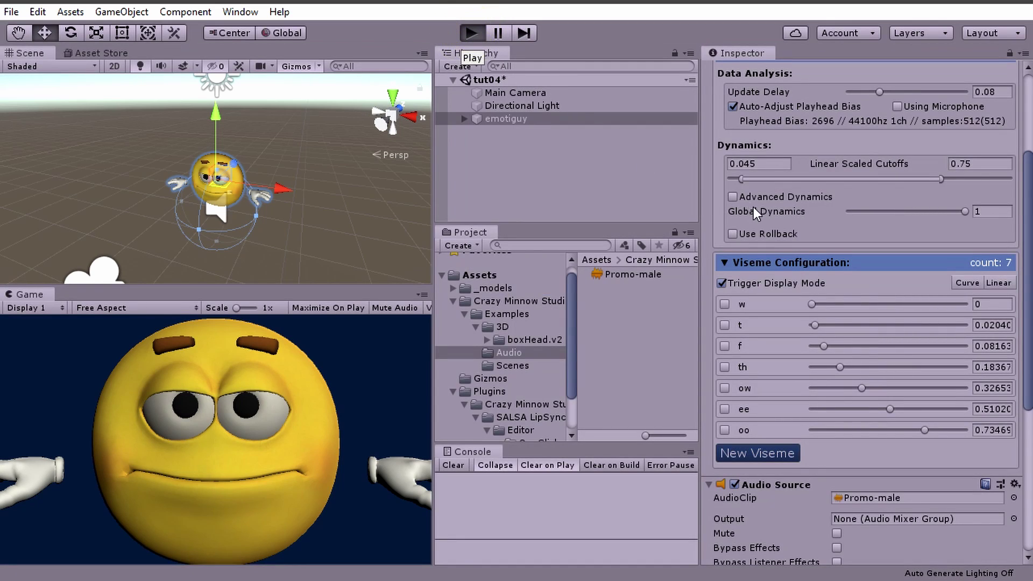
scroll(786, 198, up, 5)
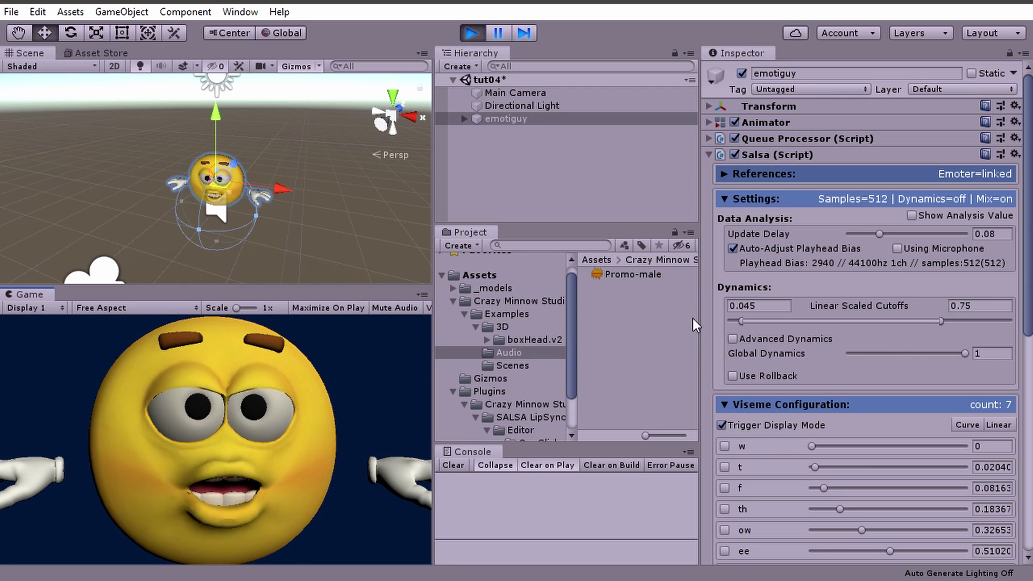
Stop play mode and collapse emotiguy's viseme panels into single rows.
click(473, 32)
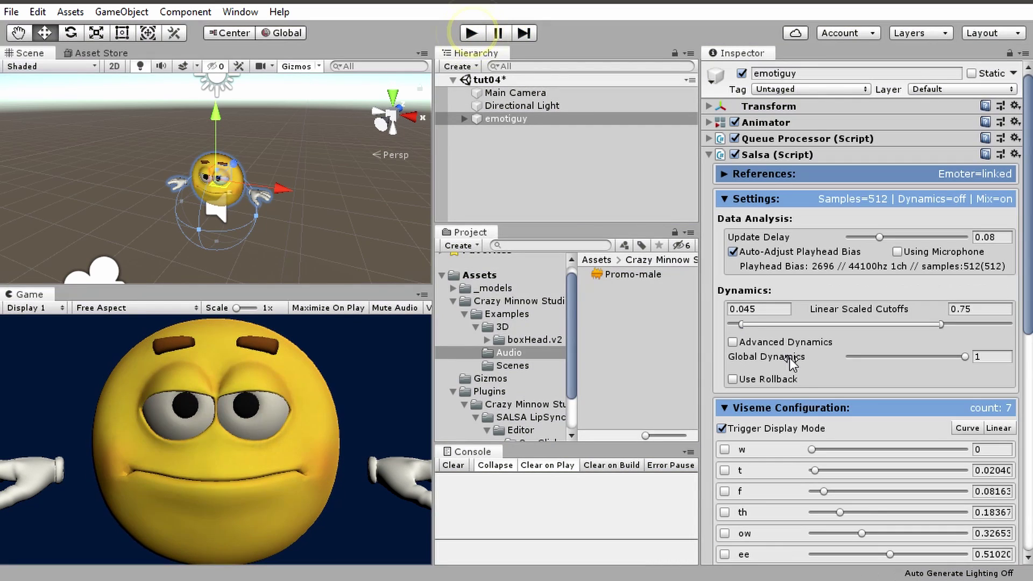
click(739, 429)
scroll(938, 437, down, 5)
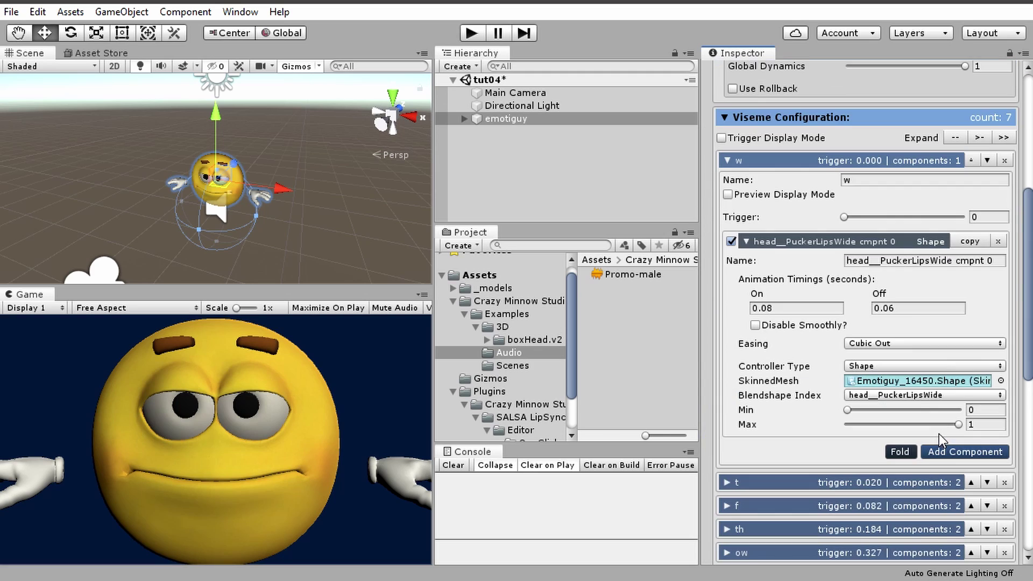
click(963, 138)
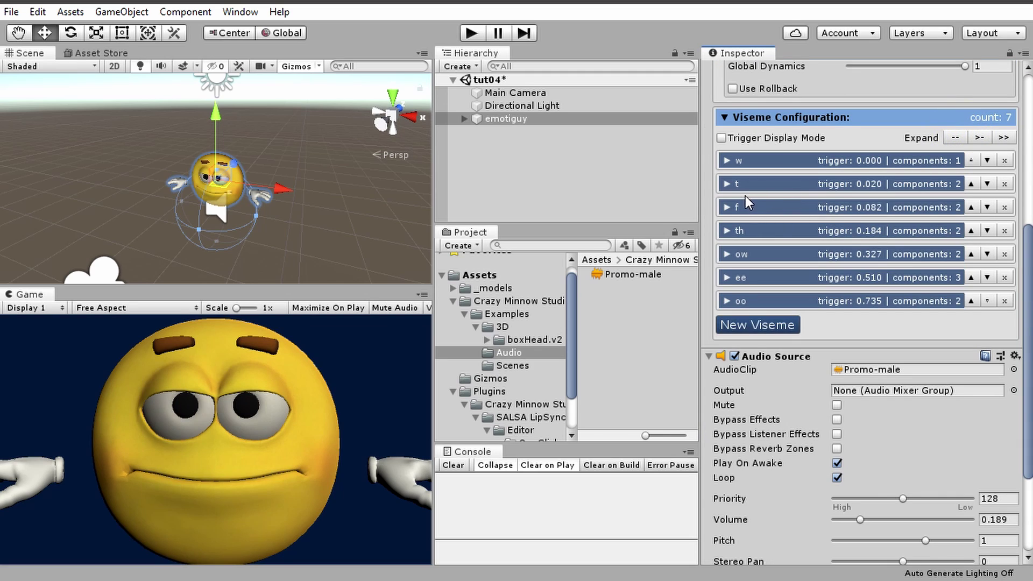
Delete the t, th and ow visemes, keeping w, f, ee and oo, and show trigger sliders again.
click(1005, 184)
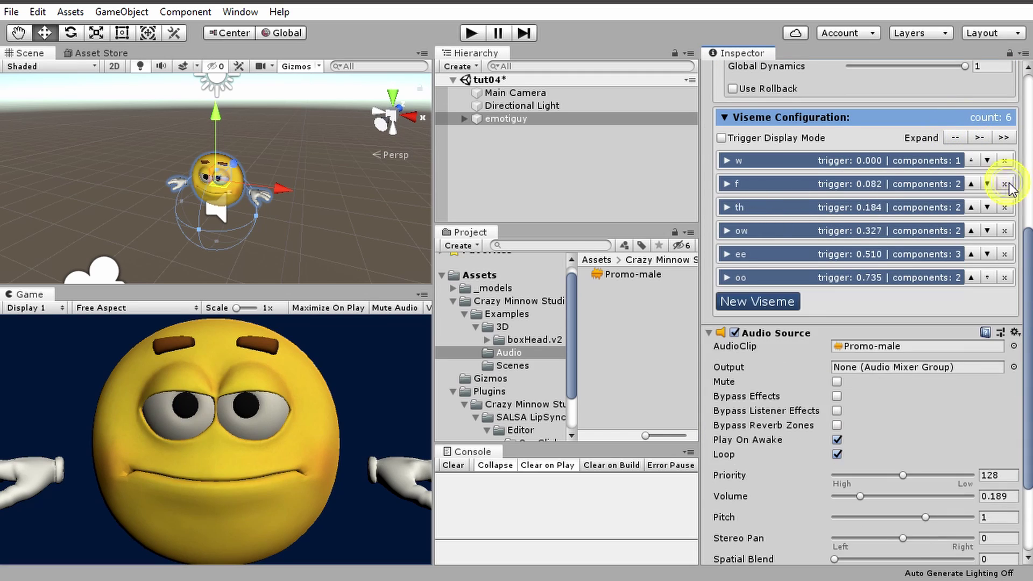
click(1005, 208)
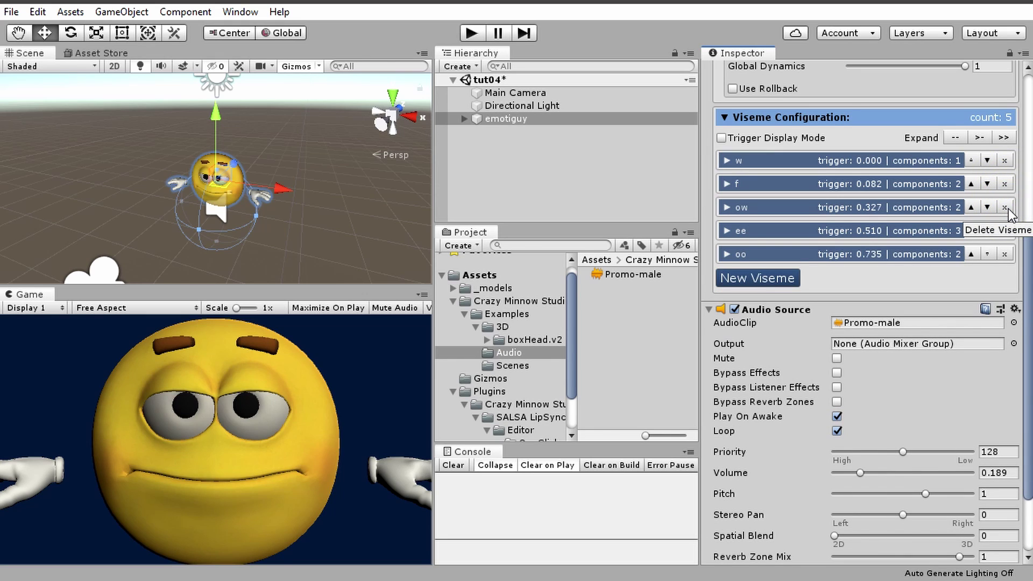
click(1005, 207)
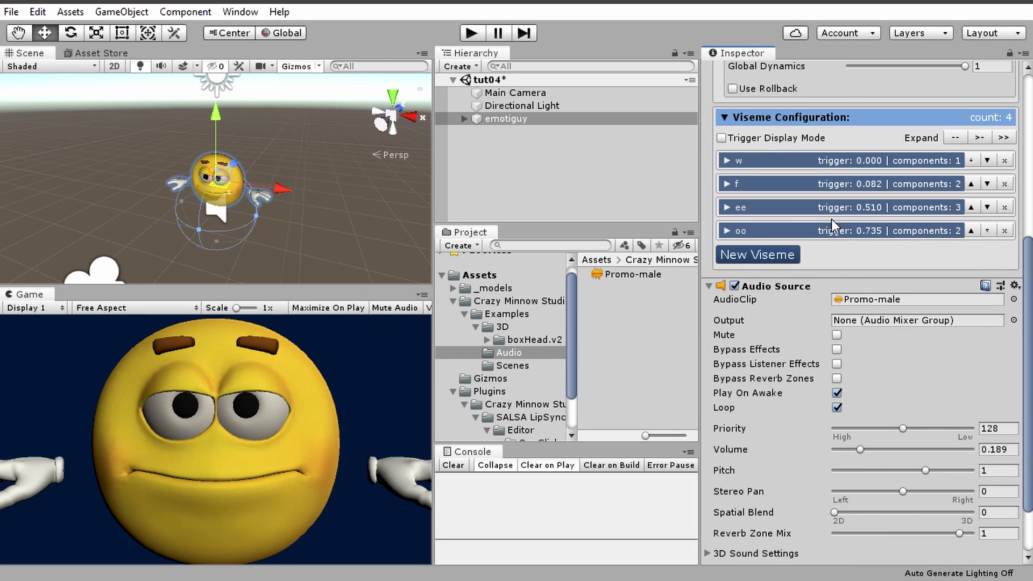
scroll(745, 419, up, 5)
click(721, 429)
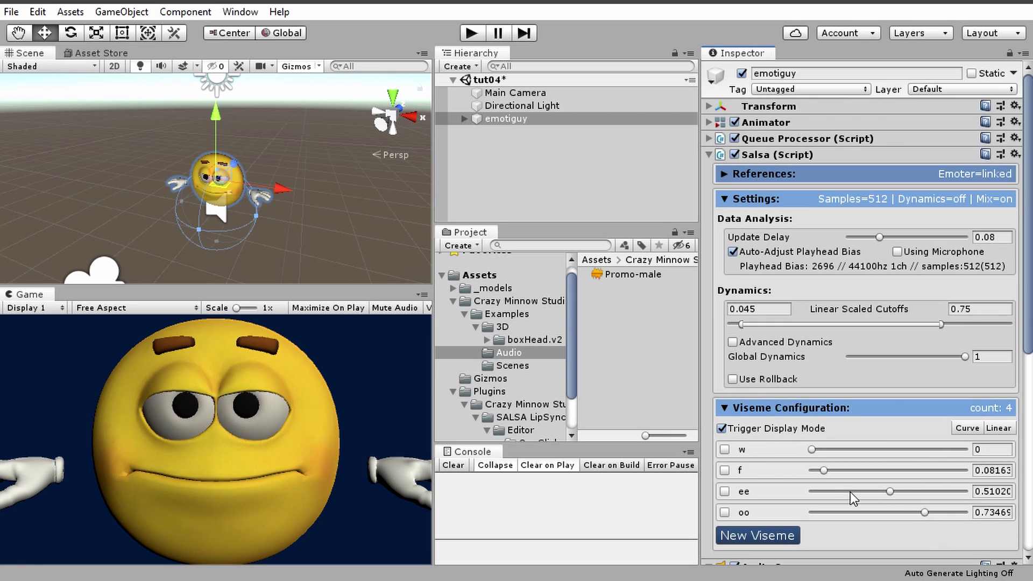
Spread triggers on a squared curve (f 0.0625, ee 0.25), play the scene, and enable Advanced Dynamics.
click(970, 427)
click(473, 33)
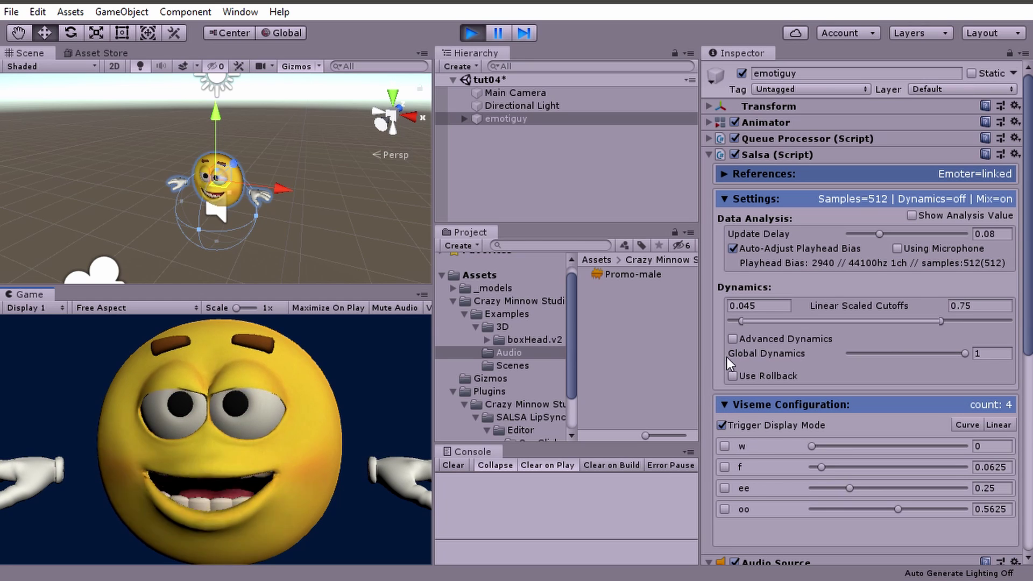
click(733, 338)
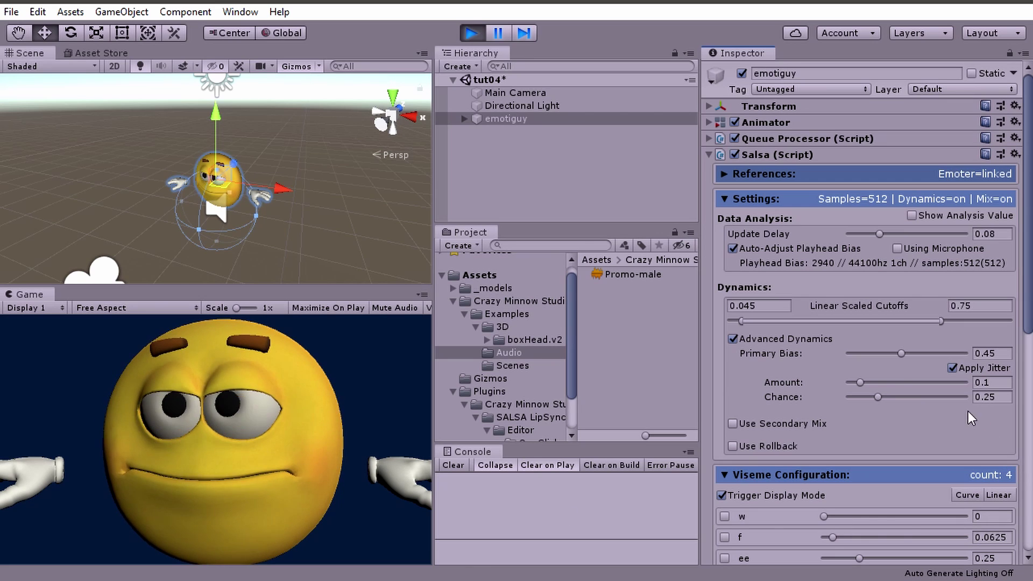
Switch off Apply Jitter on the Primary Bias while emotiguy keeps lip-syncing.
click(953, 368)
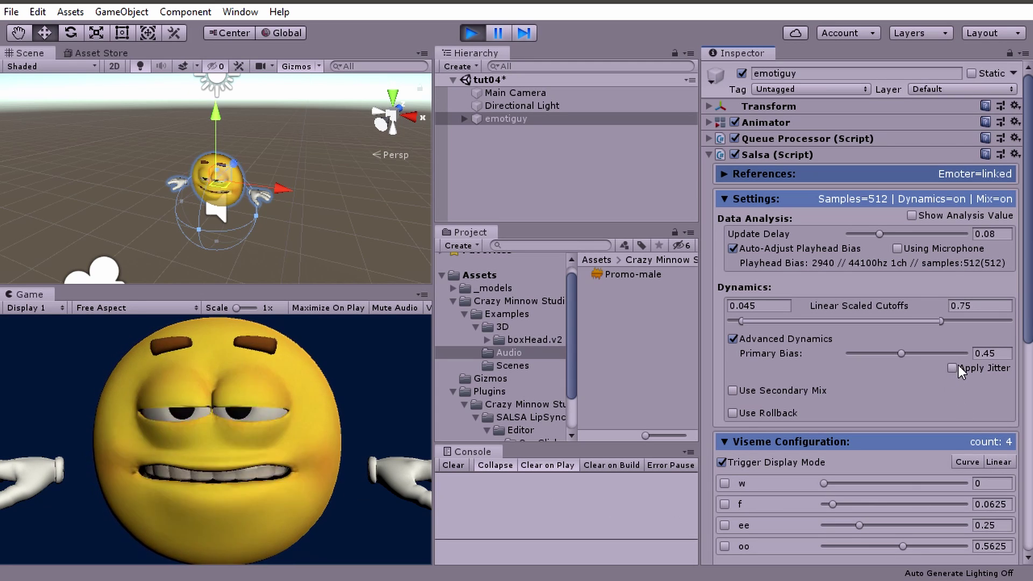
Enable Secondary Mix, raise it to 0.68 during playback, then disable it again.
click(732, 390)
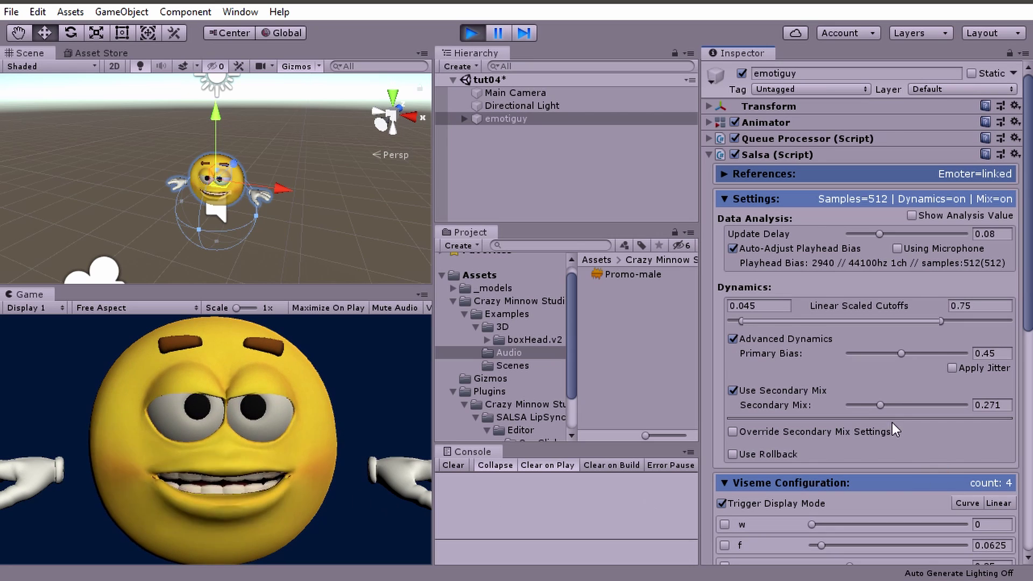
drag(885, 404, 929, 401)
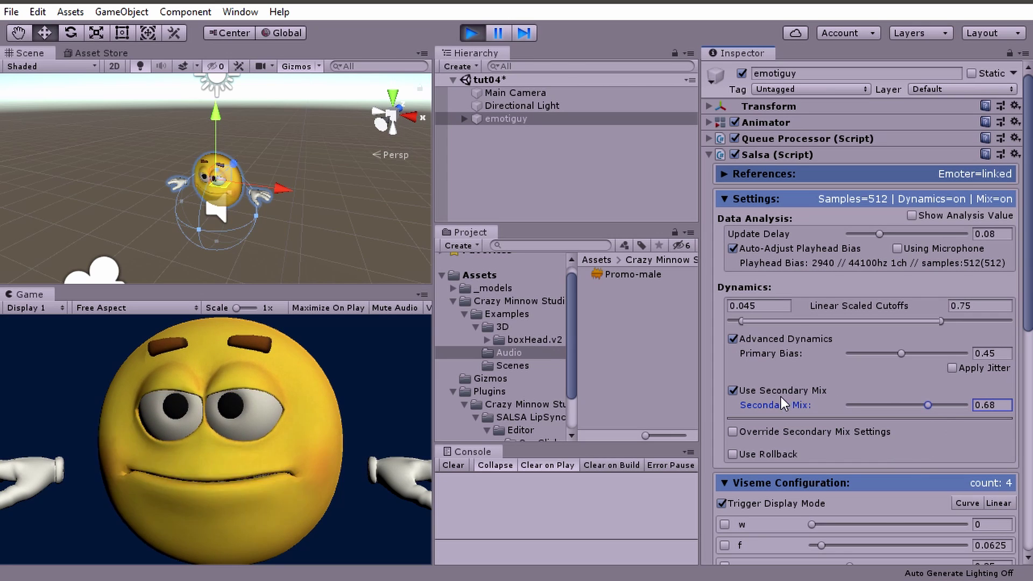
click(751, 390)
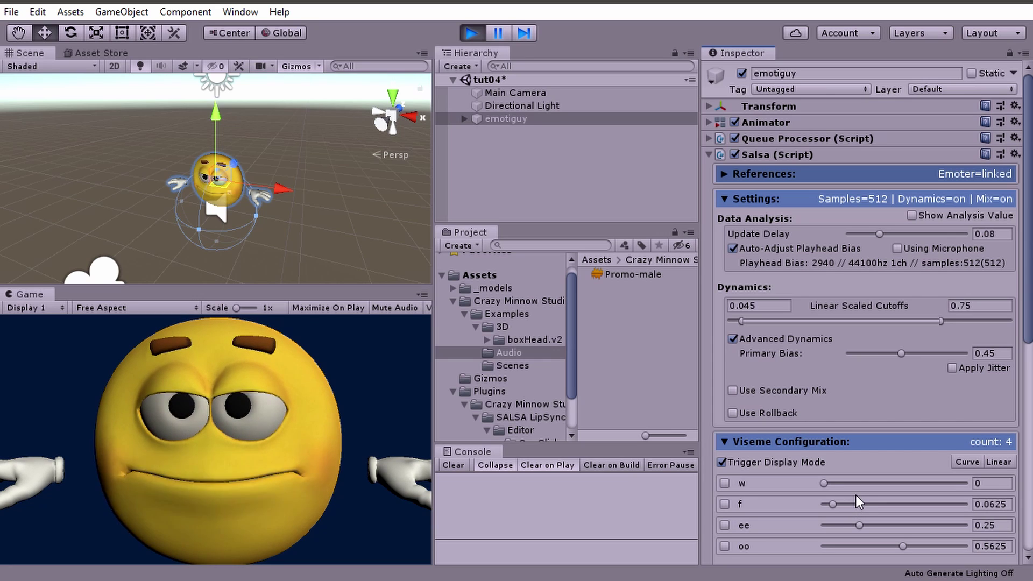
Exit play mode so SALSA reverts to Global Dynamics 1 with Advanced Dynamics off.
click(471, 33)
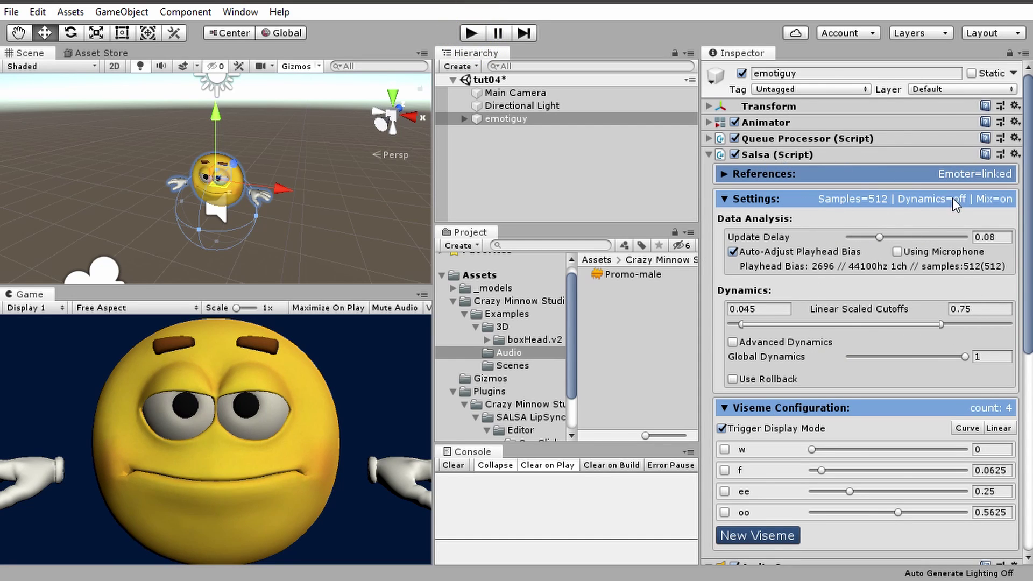
Open the Salsa component's online reference and go to the Using SALSA page.
click(987, 154)
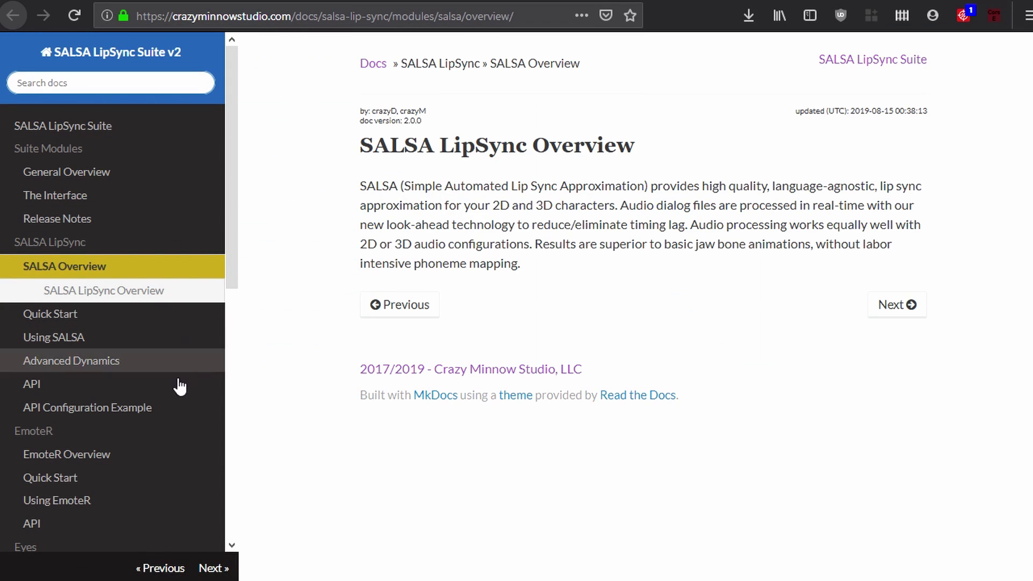
click(71, 342)
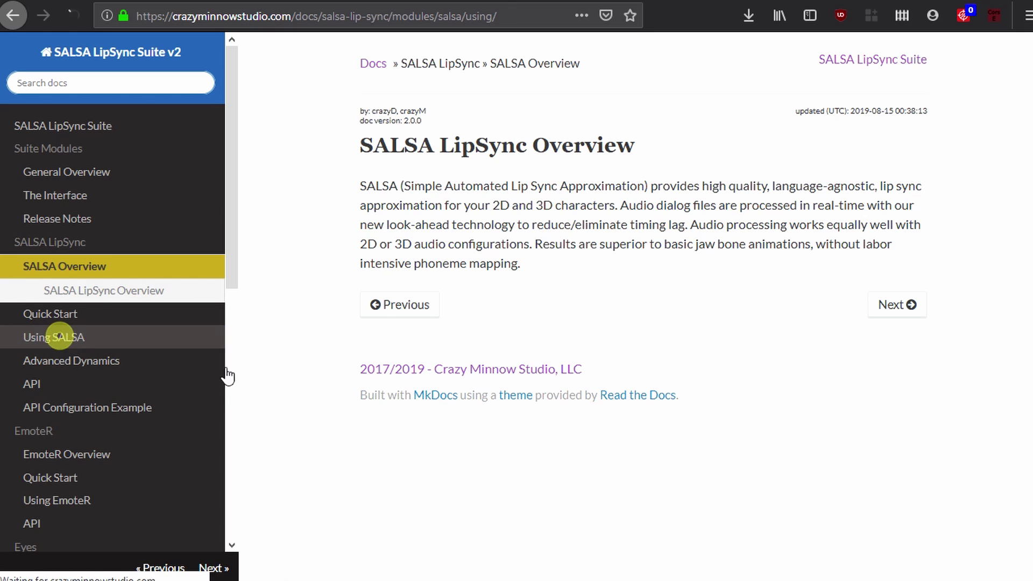
scroll(558, 361, down, 3)
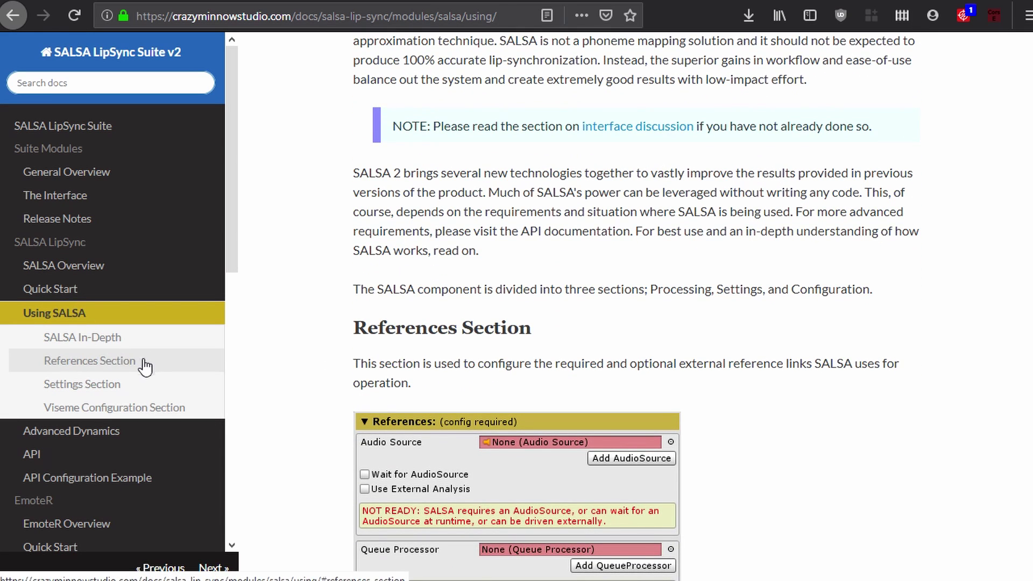
Read the Settings Section's explanations of Data Analysis, Dynamics and Linear Scaled Cutoffs.
click(84, 385)
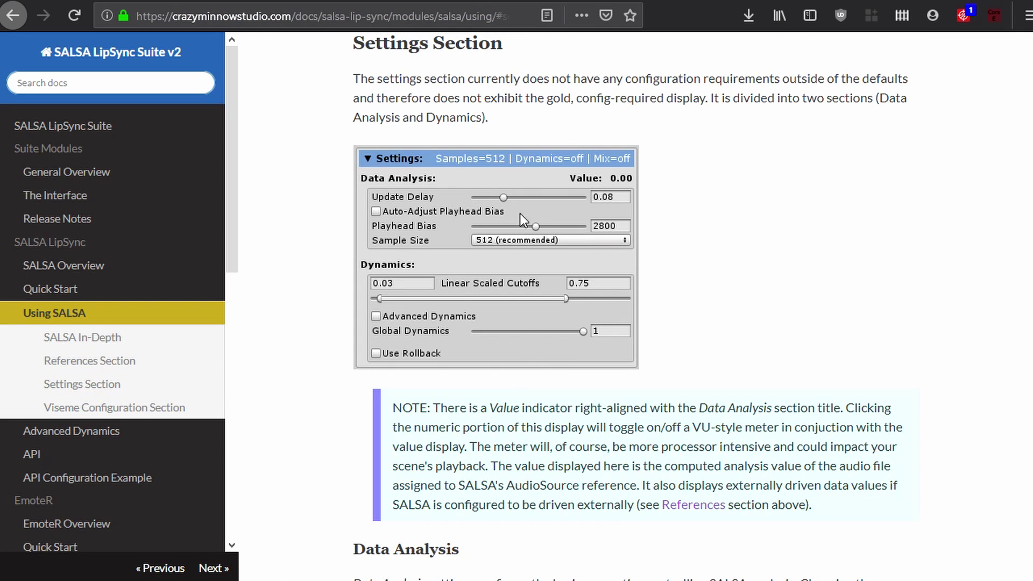
scroll(596, 444, down, 10)
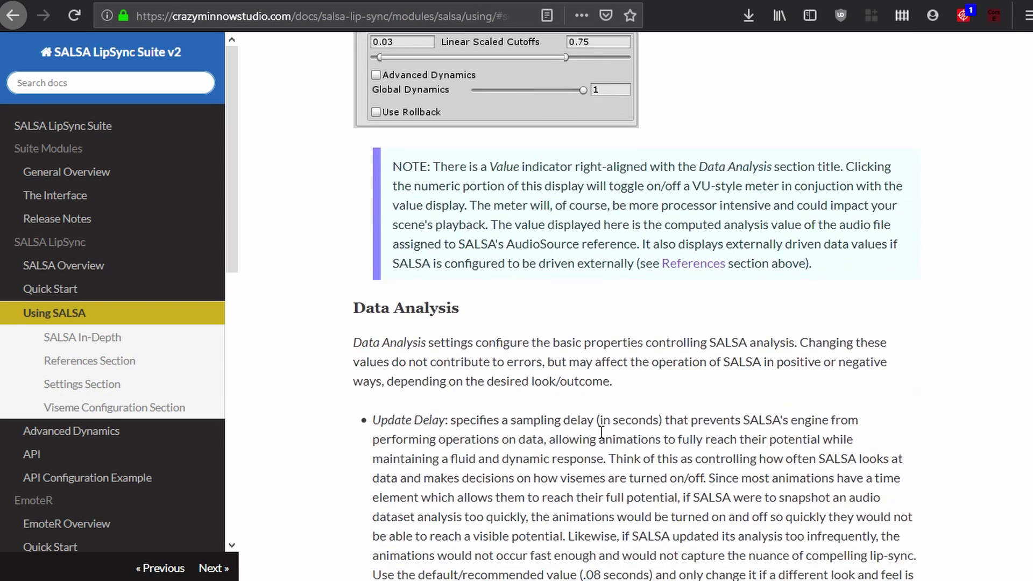
scroll(606, 426, down, 15)
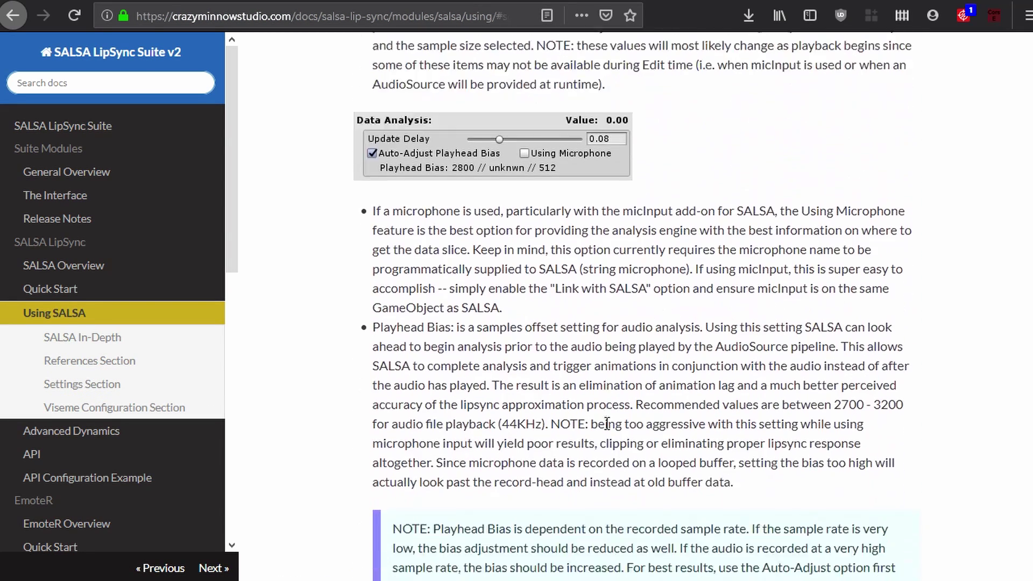
scroll(609, 421, down, 8)
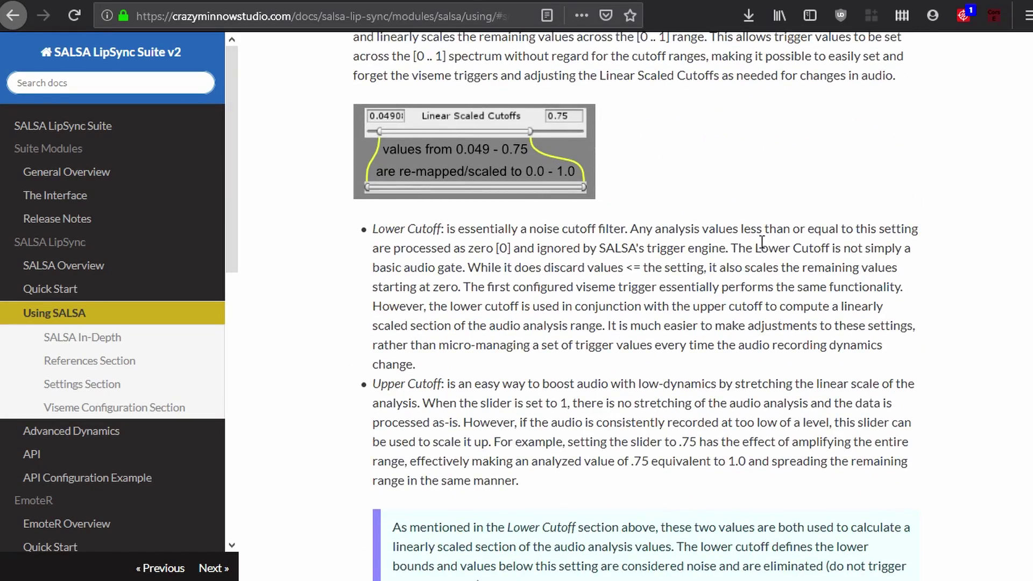
scroll(762, 256, up, 5)
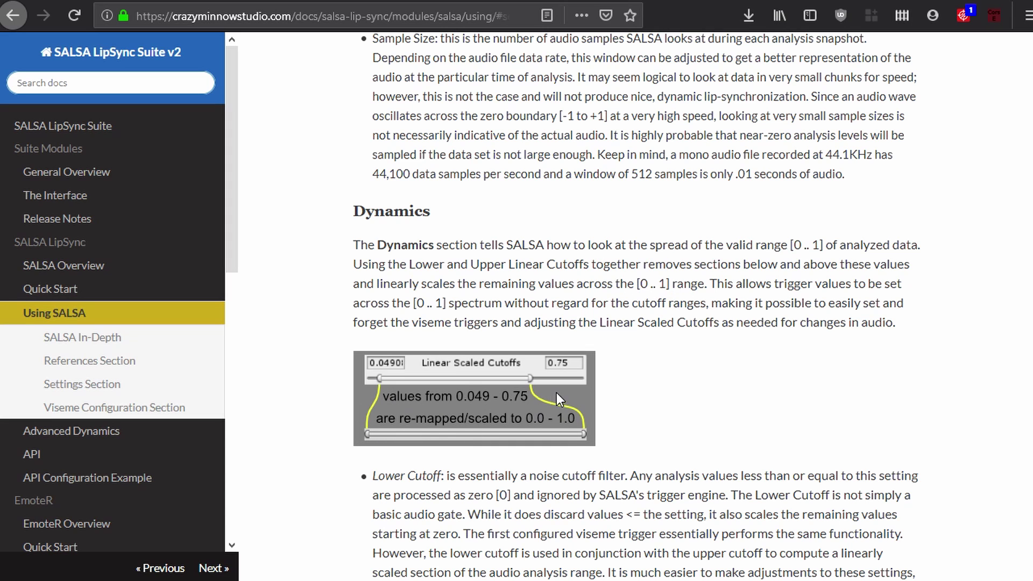
scroll(740, 422, down, 10)
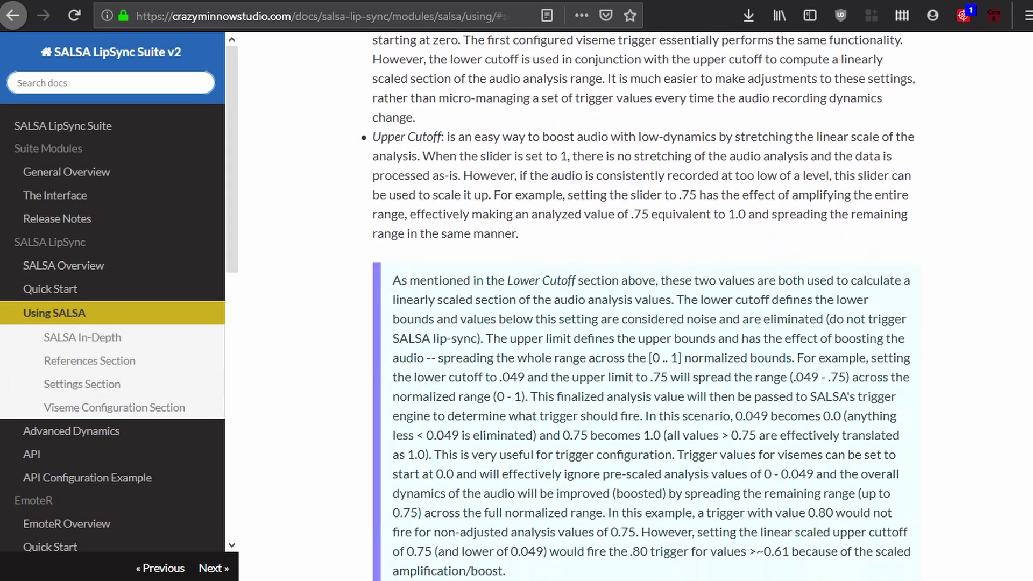